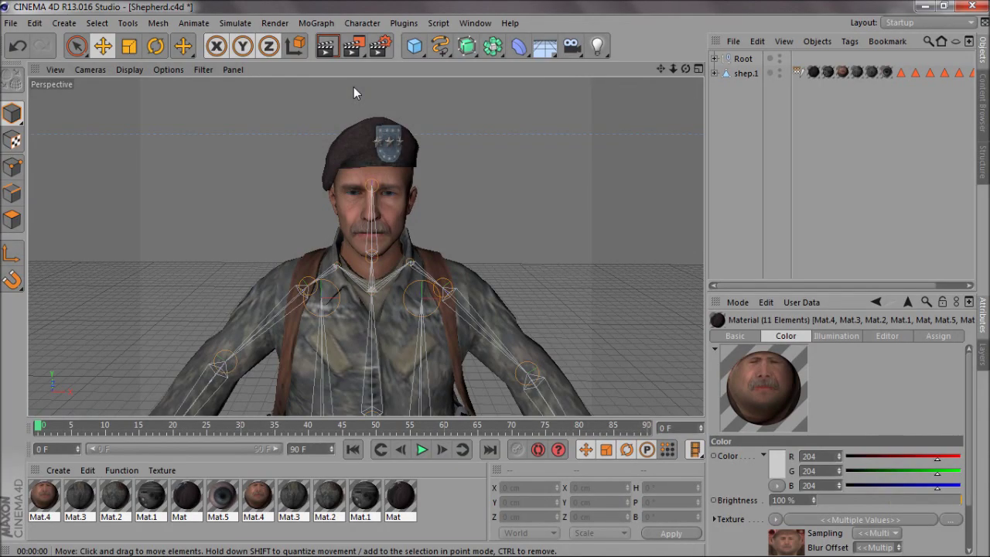
Step: Frame the soldier's head closely in the perspective view and check the shep.1 and Root objects
{"action": "mouse_move", "coordinate": [685, 68]}
{"action": "left_mouse_down"}
{"action": "mouse_move", "coordinate": [489, 279]}
{"action": "mouse_move", "coordinate": [585, 280]}
{"action": "mouse_move", "coordinate": [475, 281]}
{"action": "mouse_move", "coordinate": [518, 277]}
{"action": "mouse_move", "coordinate": [495, 278]}
{"action": "mouse_move", "coordinate": [667, 66]}
{"action": "mouse_move", "coordinate": [492, 280]}
{"action": "mouse_move", "coordinate": [672, 72]}
{"action": "left_mouse_up"}
{"action": "left_click_drag", "start_coordinate": [660, 70], "coordinate": [495, 279]}
{"action": "left_click_drag", "start_coordinate": [683, 69], "coordinate": [496, 283]}
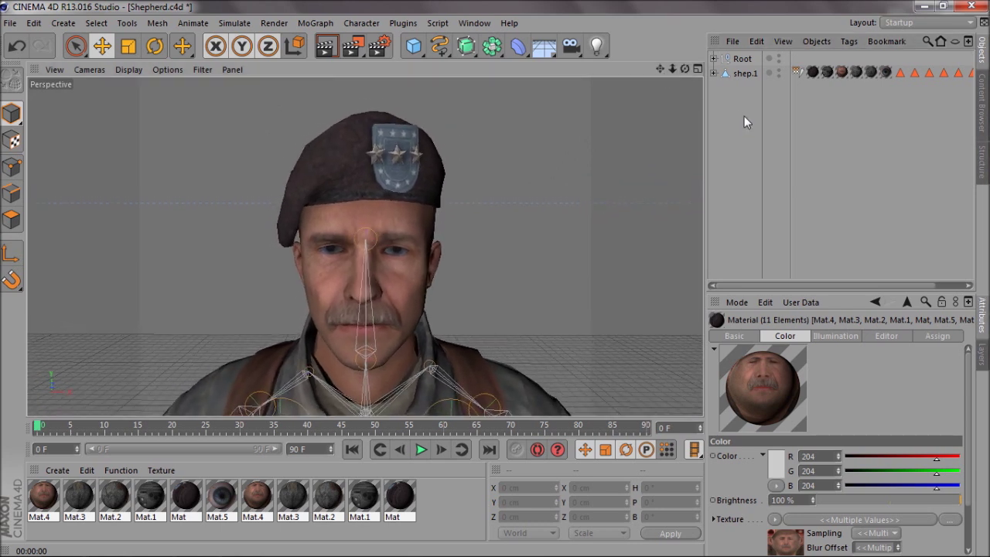
{"action": "left_click", "coordinate": [742, 74]}
{"action": "left_click", "coordinate": [770, 167]}
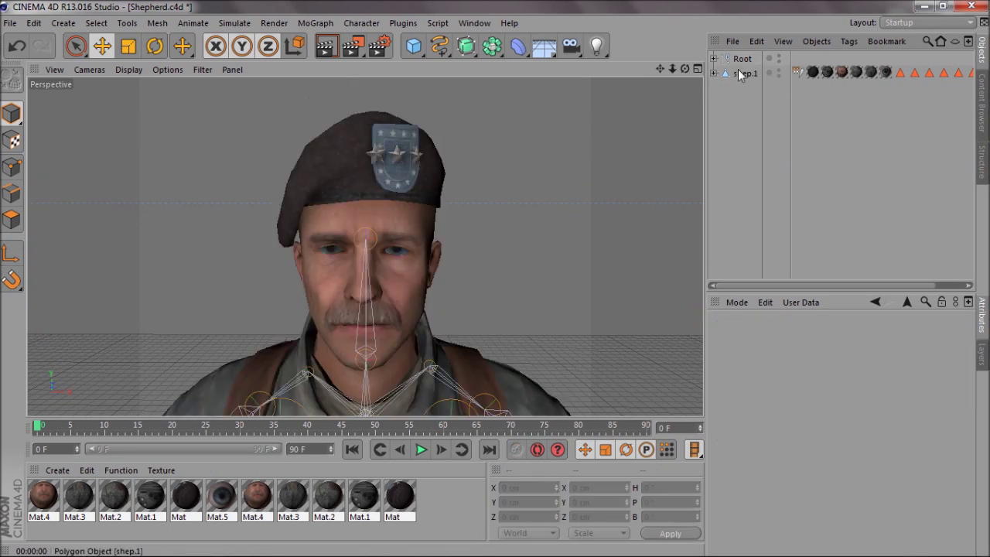
{"action": "left_click", "coordinate": [741, 59]}
{"action": "left_click", "coordinate": [744, 153]}
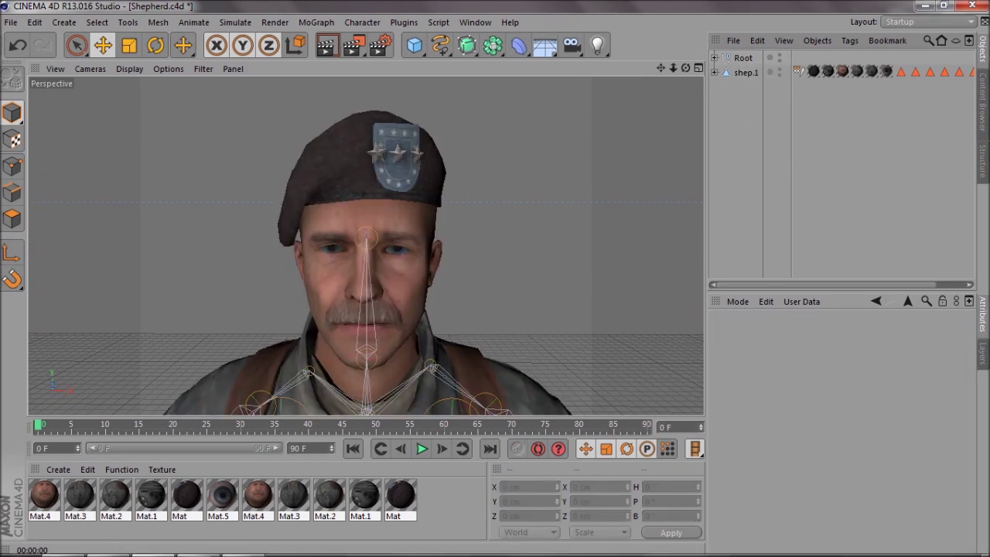
Step: Switch to the Chrome browser, open YouTube and search for "cinema 4d facial expressions"
{"action": "left_click", "coordinate": [92, 546]}
{"action": "left_click", "coordinate": [158, 10]}
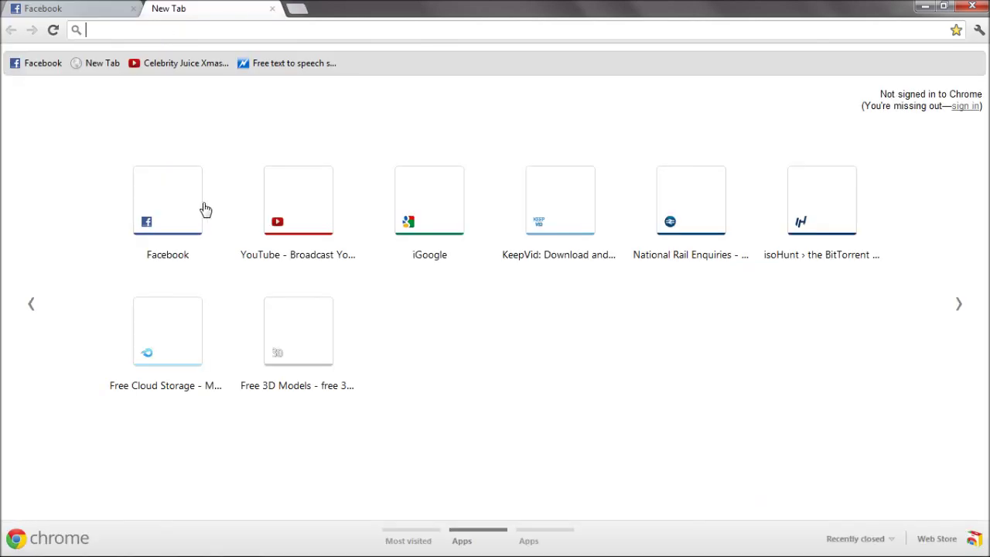
{"action": "left_click", "coordinate": [284, 200]}
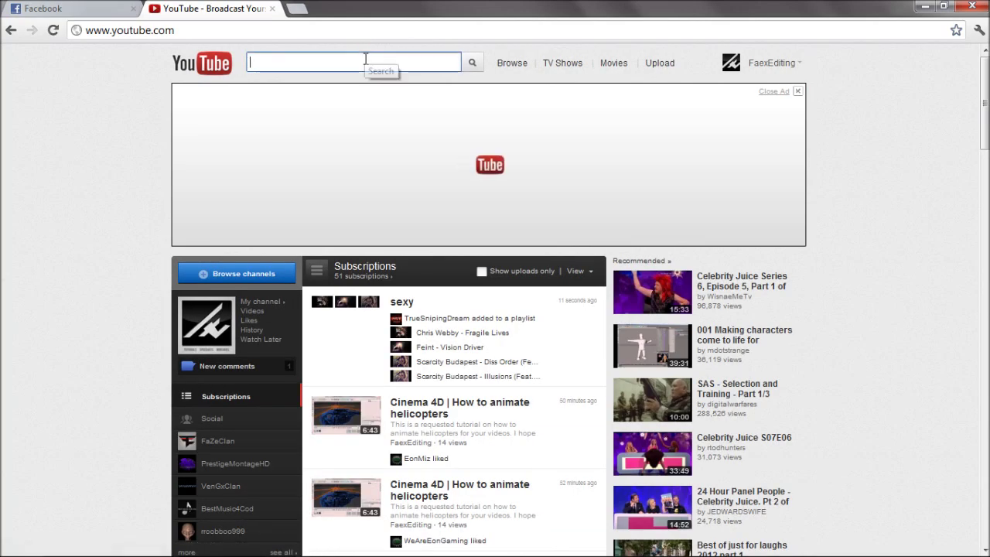
{"action": "type", "text": "cinema 4d"}
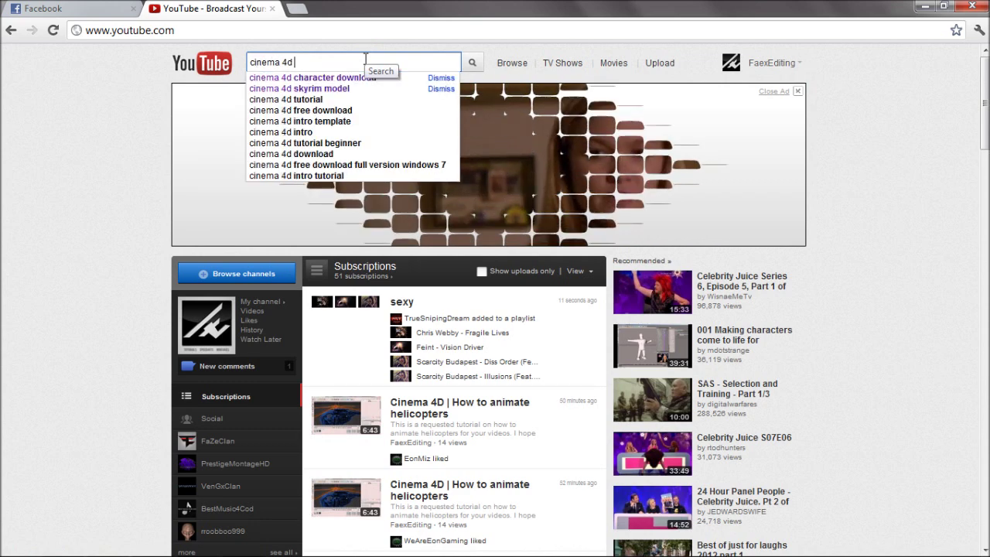
{"action": "type", "text": " faceia"}
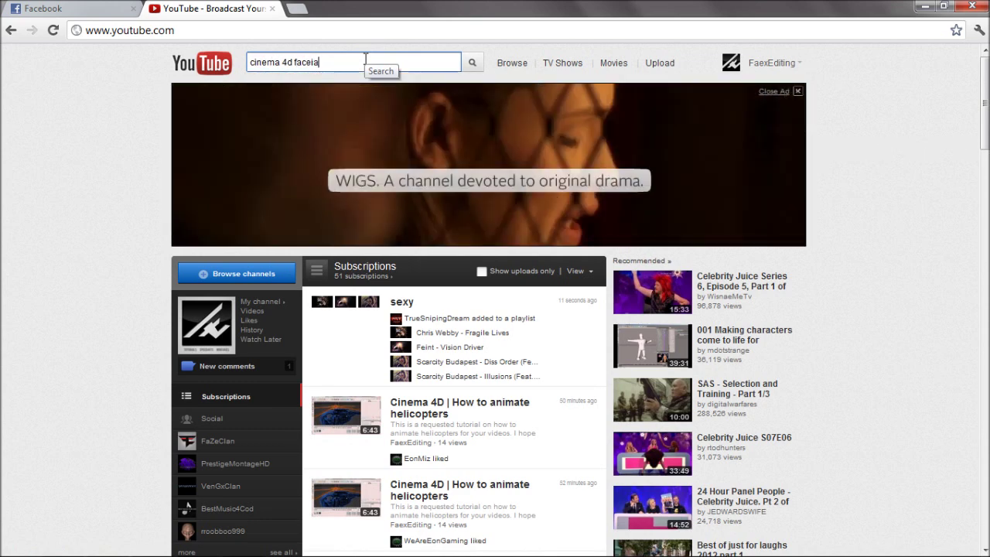
{"action": "type", "text": "l"}
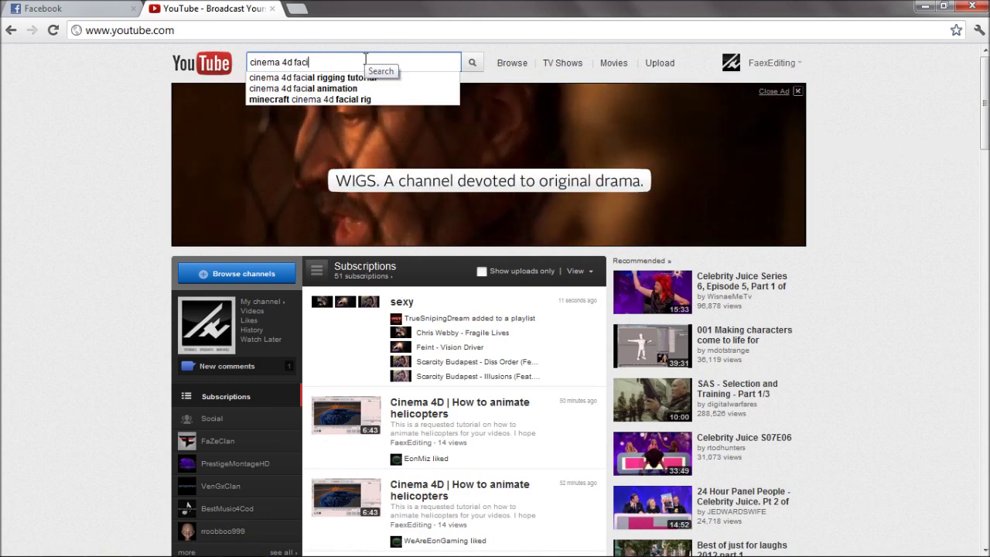
{"action": "type", "text": " expressio"}
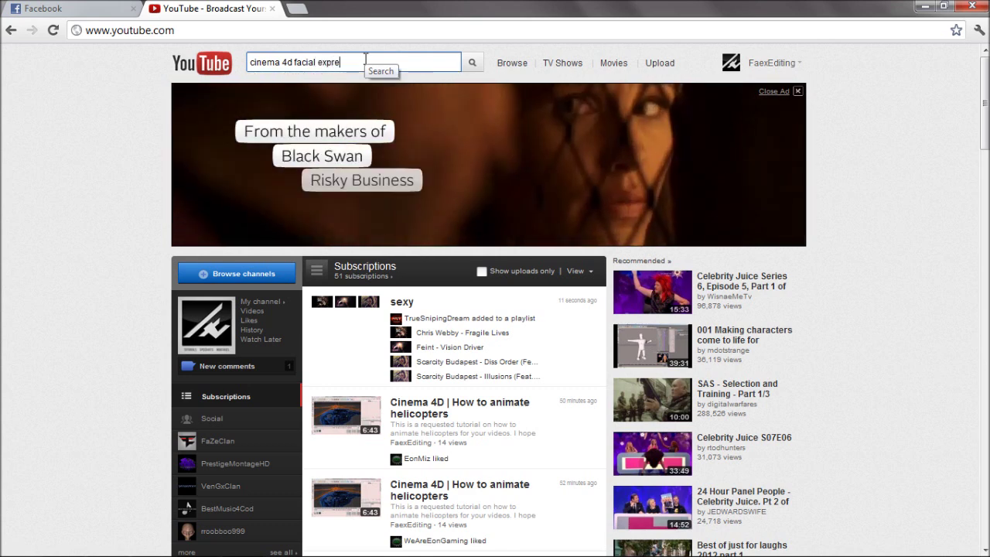
{"action": "type", "text": "ns"}
{"action": "key", "text": "Return"}
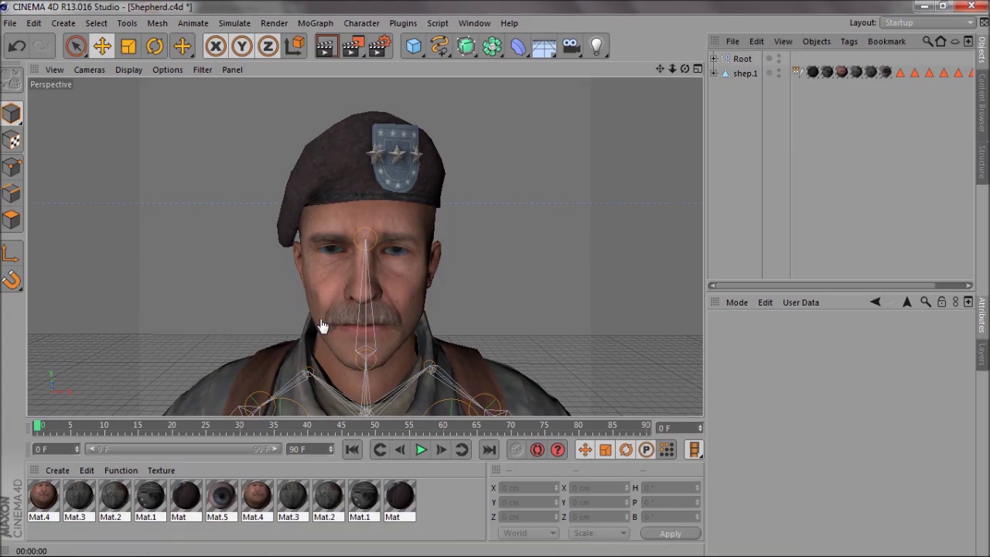
Step: Add a Pose Morph tag to the shep.1 mesh and enable Points mixing for it
{"action": "left_click_drag", "start_coordinate": [685, 69], "coordinate": [498, 287]}
{"action": "left_click", "coordinate": [744, 74]}
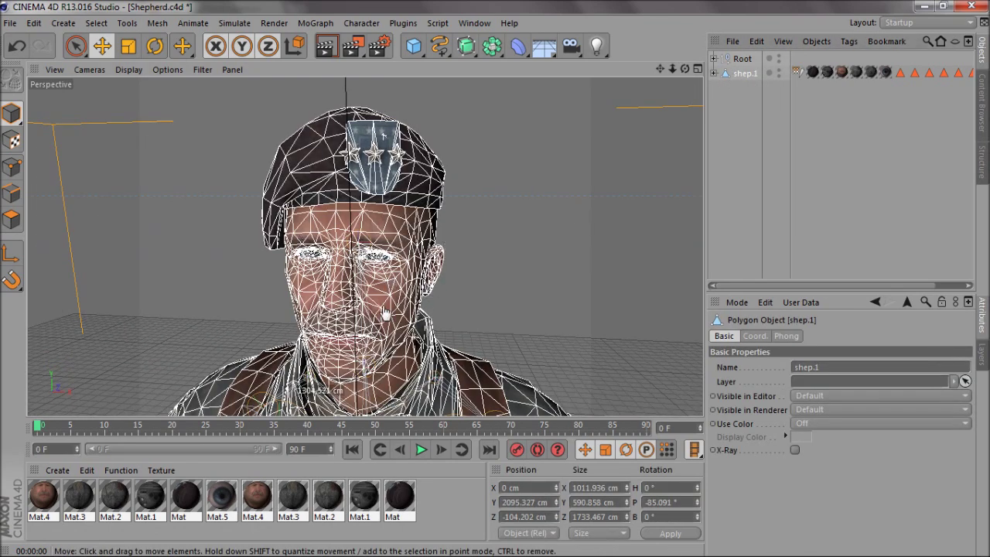
{"action": "mouse_move", "coordinate": [685, 69]}
{"action": "left_mouse_down"}
{"action": "mouse_move", "coordinate": [501, 287]}
{"action": "mouse_move", "coordinate": [490, 283]}
{"action": "mouse_move", "coordinate": [691, 73]}
{"action": "left_mouse_up"}
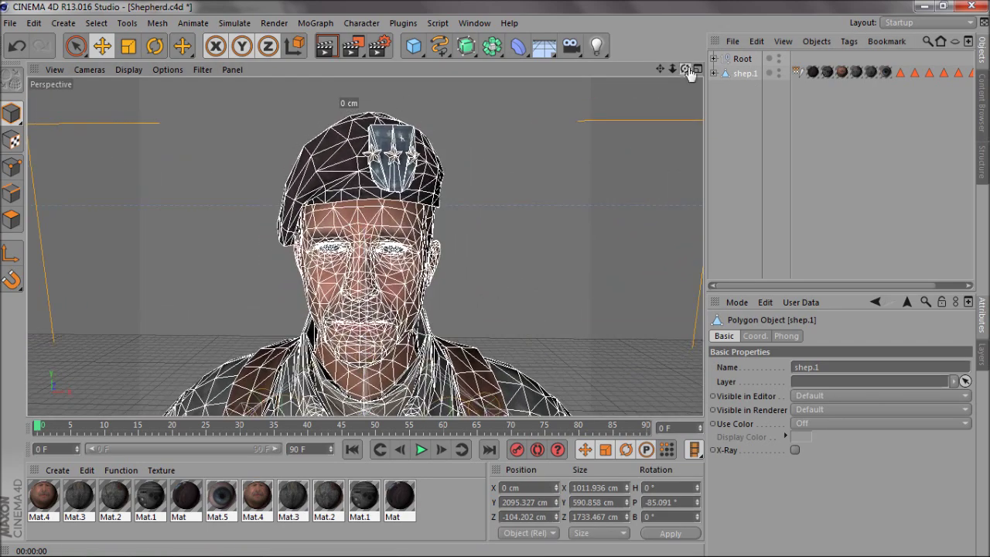
{"action": "right_click", "coordinate": [741, 85]}
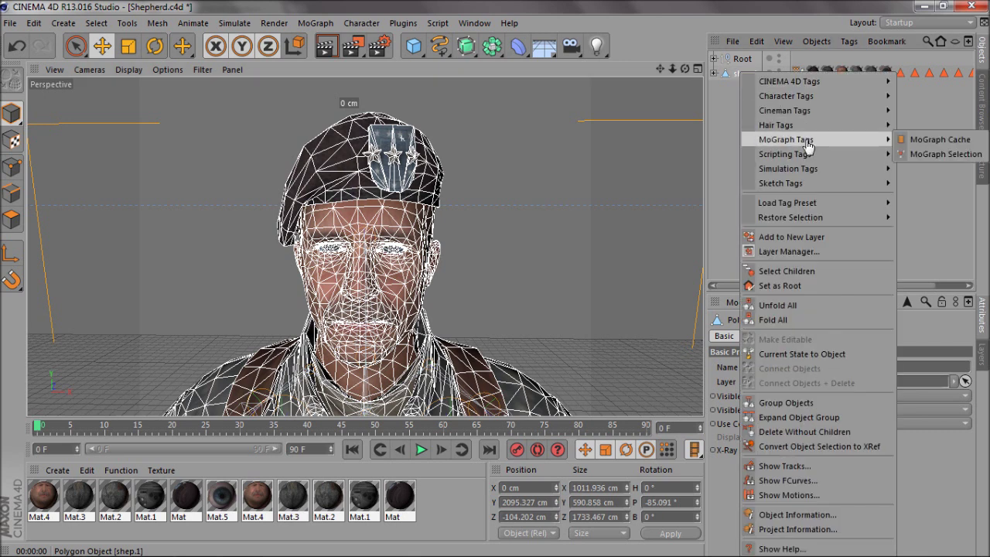
{"action": "mouse_move", "coordinate": [806, 116]}
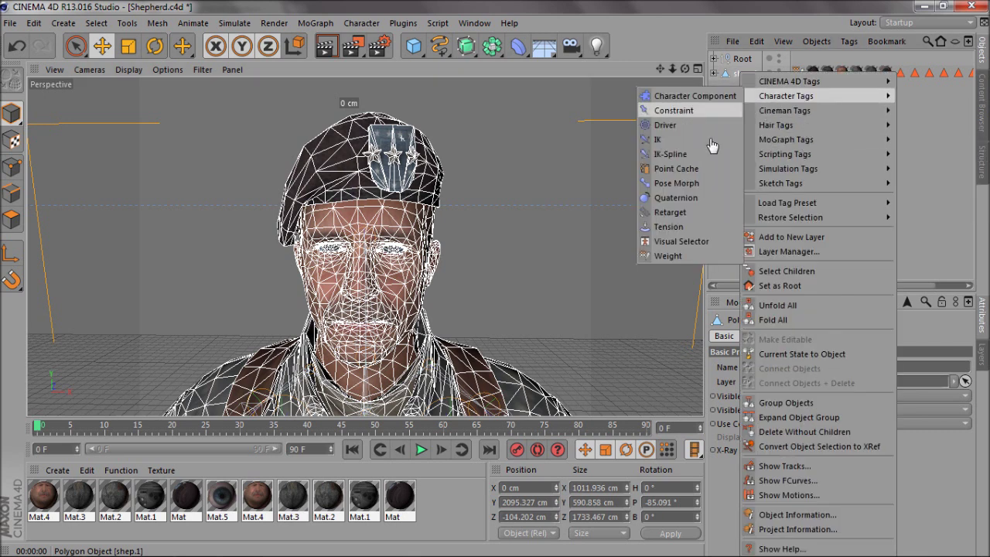
{"action": "left_click", "coordinate": [698, 185]}
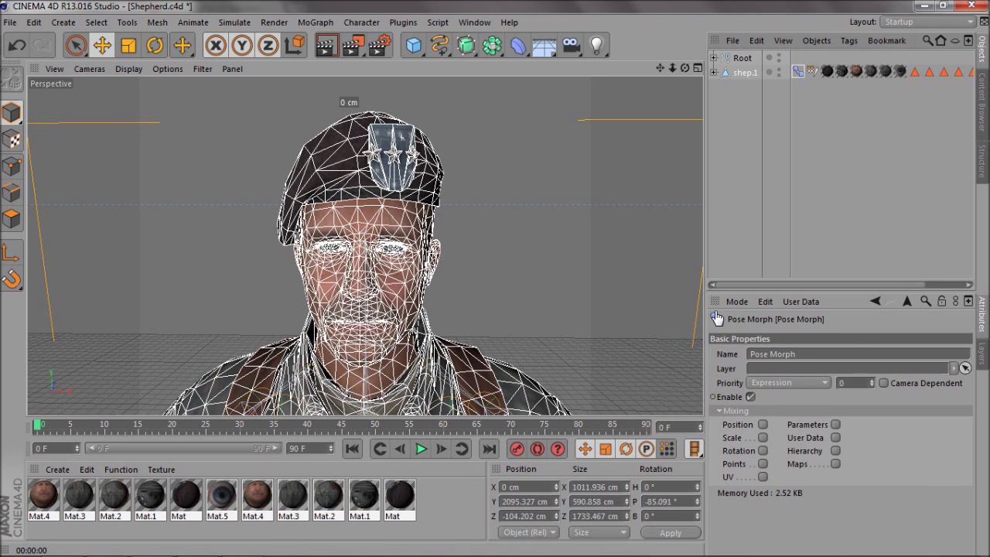
{"action": "left_click", "coordinate": [763, 464]}
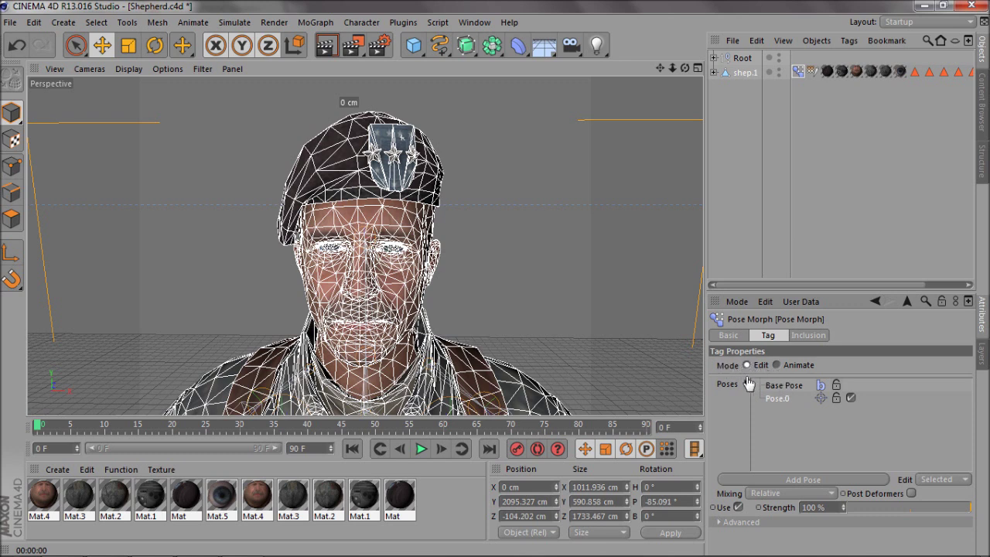
Step: Switch to point mode and, with Pose.0 active, pull one cheek point far out sideways along X
{"action": "left_click", "coordinate": [776, 385]}
{"action": "left_click", "coordinate": [777, 398]}
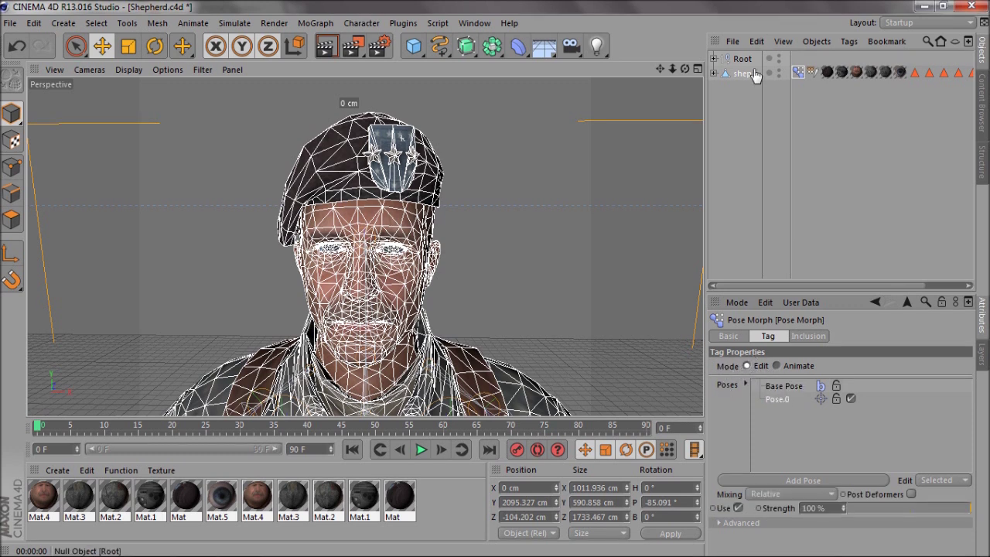
{"action": "left_click", "coordinate": [796, 388]}
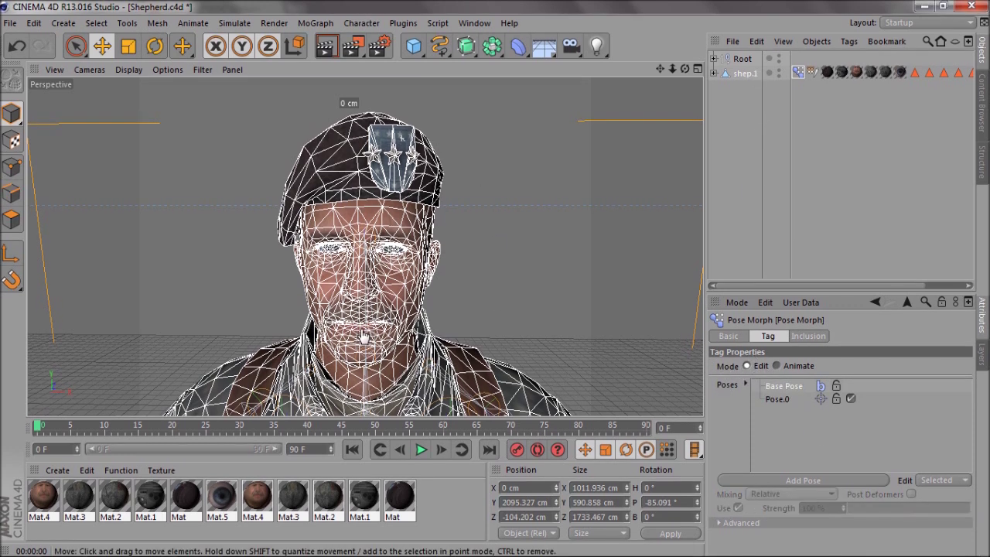
{"action": "left_click", "coordinate": [781, 399]}
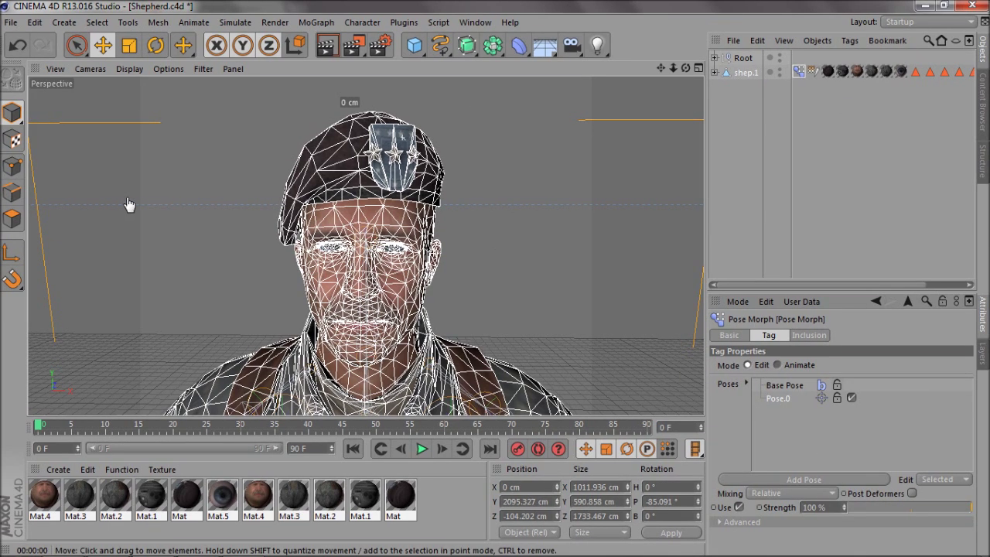
{"action": "left_click", "coordinate": [11, 165]}
{"action": "left_click", "coordinate": [407, 285]}
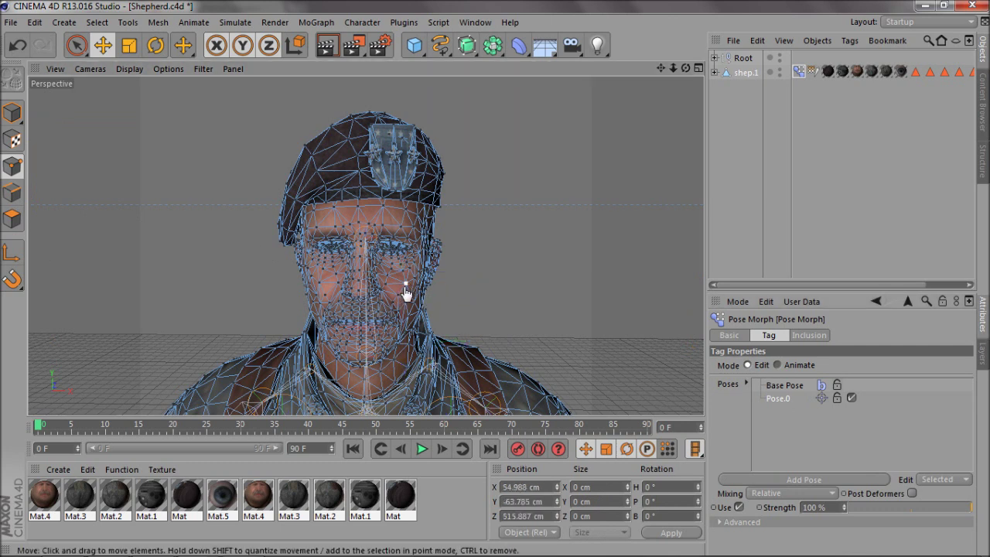
{"action": "left_click_drag", "start_coordinate": [407, 294], "coordinate": [576, 293]}
Step: Compare Base Pose with Pose.0 and preview the morph by varying Pose.0's strength between 0% and 100%
{"action": "left_click", "coordinate": [781, 387]}
{"action": "left_click", "coordinate": [778, 399]}
{"action": "left_click", "coordinate": [781, 389]}
{"action": "left_click", "coordinate": [778, 400]}
{"action": "left_click_drag", "start_coordinate": [947, 513], "coordinate": [831, 511]}
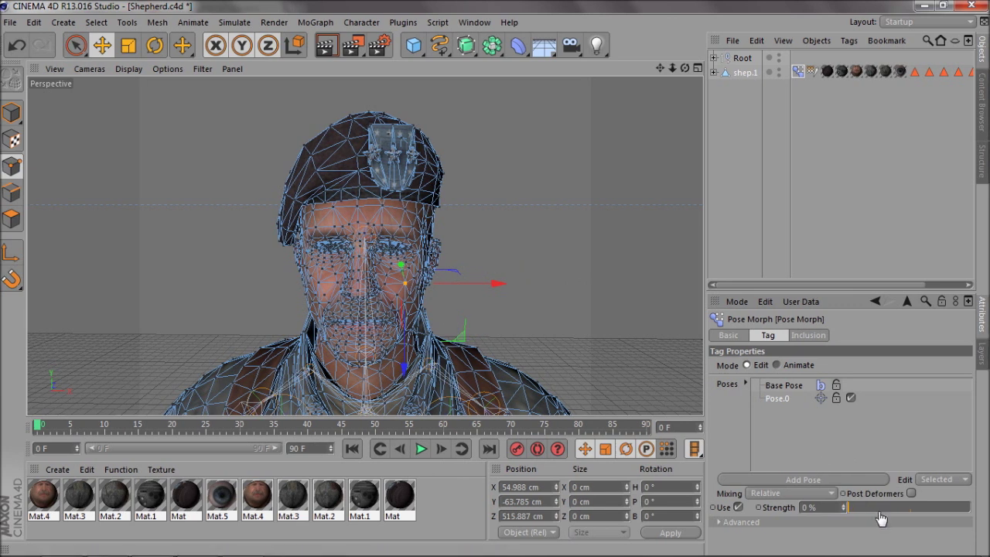
{"action": "left_click_drag", "start_coordinate": [884, 510], "coordinate": [987, 517]}
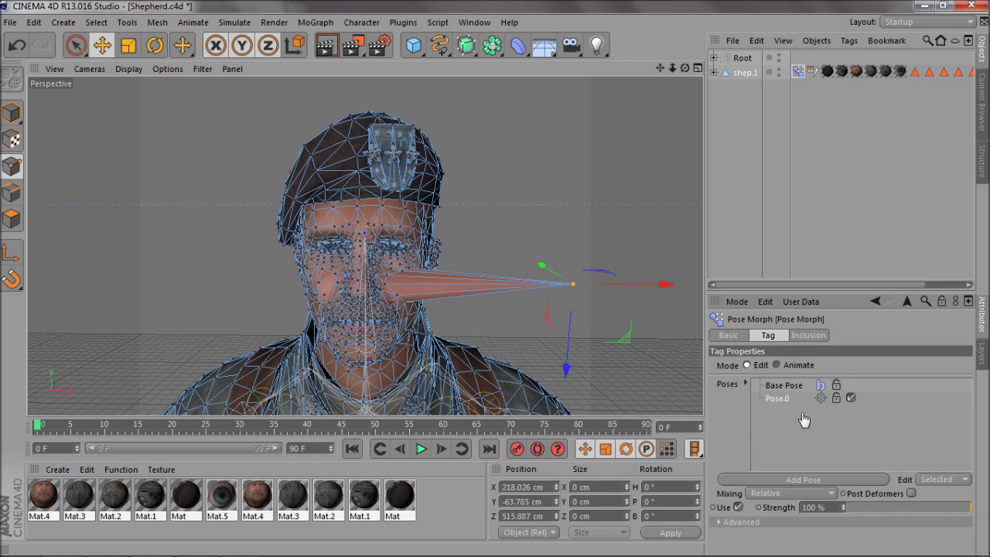
Step: Look over Pose.0's options, reopen the Pose Morph tag on shep.1 and compare Pose.0 with Base Pose
{"action": "right_click", "coordinate": [777, 403]}
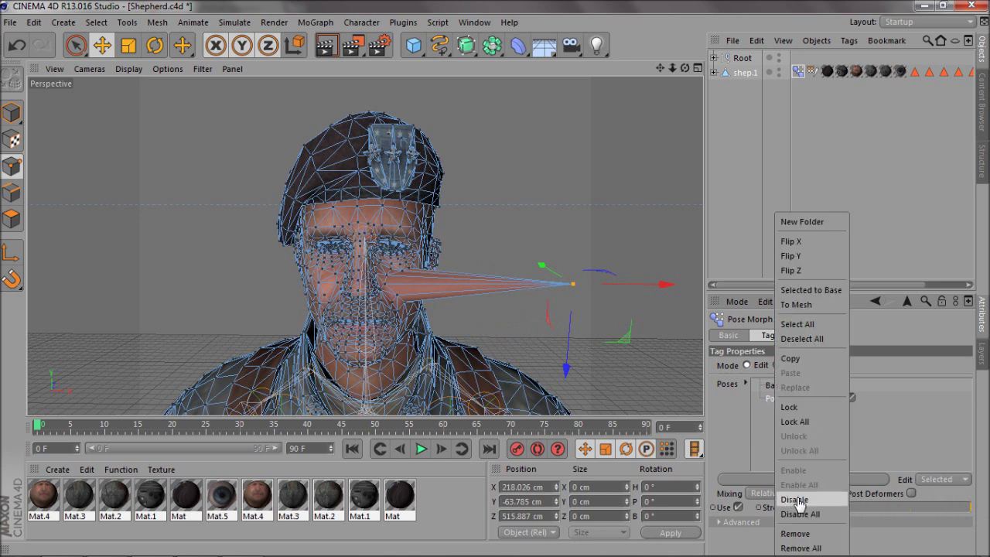
{"action": "left_click", "coordinate": [893, 412]}
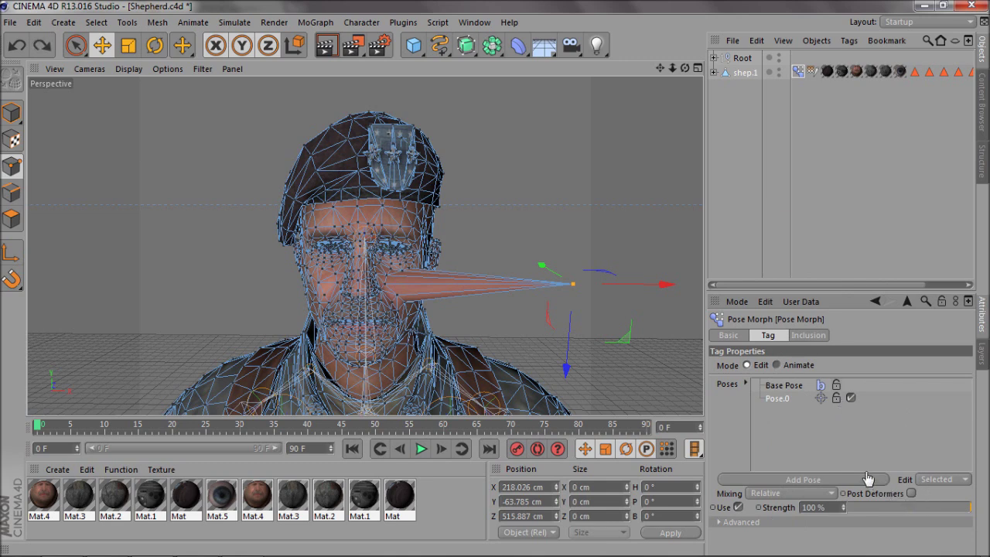
{"action": "left_click", "coordinate": [732, 228]}
{"action": "left_click", "coordinate": [745, 73]}
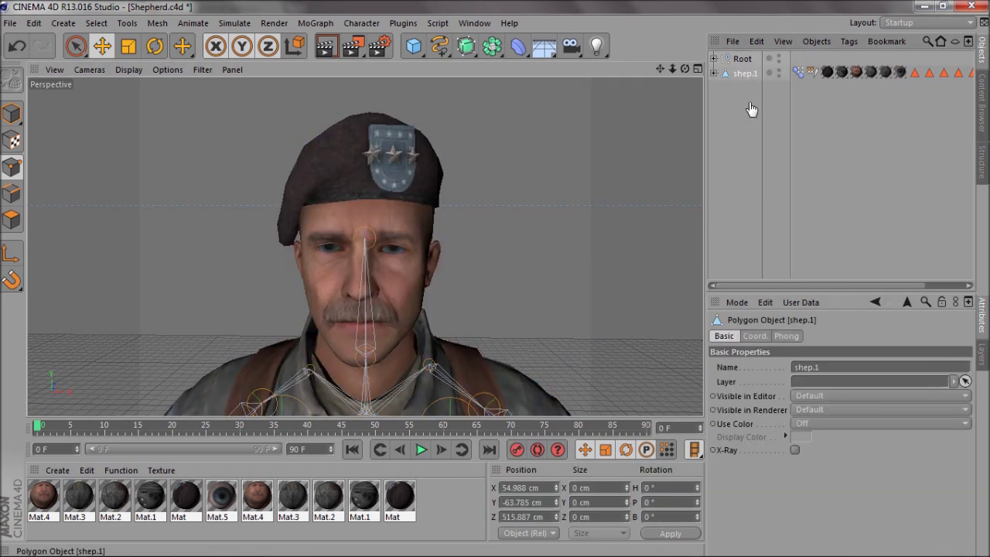
{"action": "left_click", "coordinate": [797, 72]}
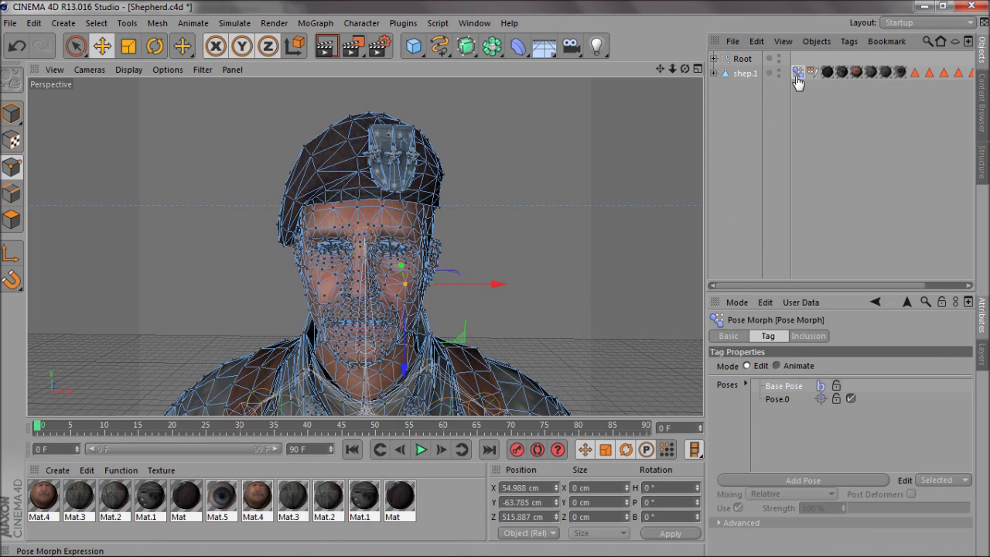
{"action": "left_click", "coordinate": [787, 399]}
{"action": "left_click", "coordinate": [783, 391]}
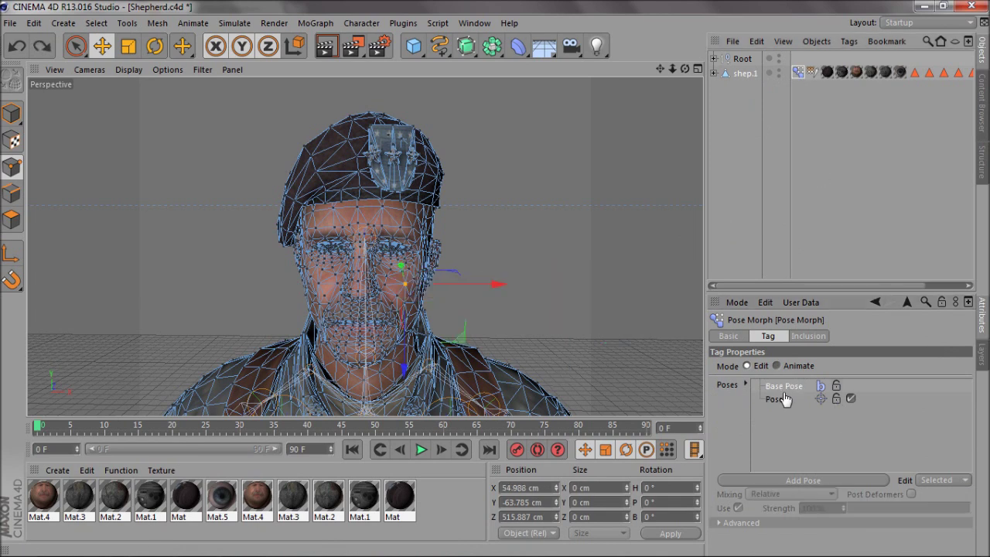
Step: Undo the test edits, including the cheek deformation, the Points mixing and the Pose Morph tag
{"action": "key", "text": "ctrl+z"}
{"action": "key", "text": "ctrl+z"}
{"action": "key", "text": "ctrl+z"}
{"action": "key", "text": "ctrl+z"}
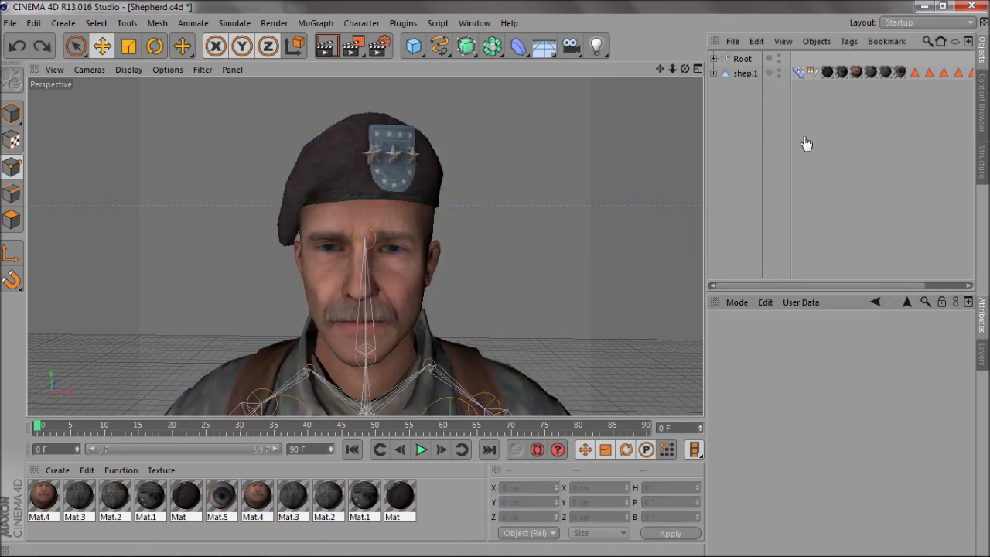
{"action": "key", "text": "ctrl+z"}
{"action": "key", "text": "ctrl+z"}
{"action": "key", "text": "ctrl+z"}
{"action": "key", "text": "ctrl+z"}
{"action": "key", "text": "ctrl+z"}
{"action": "key", "text": "ctrl+z"}
{"action": "key", "text": "ctrl+z"}
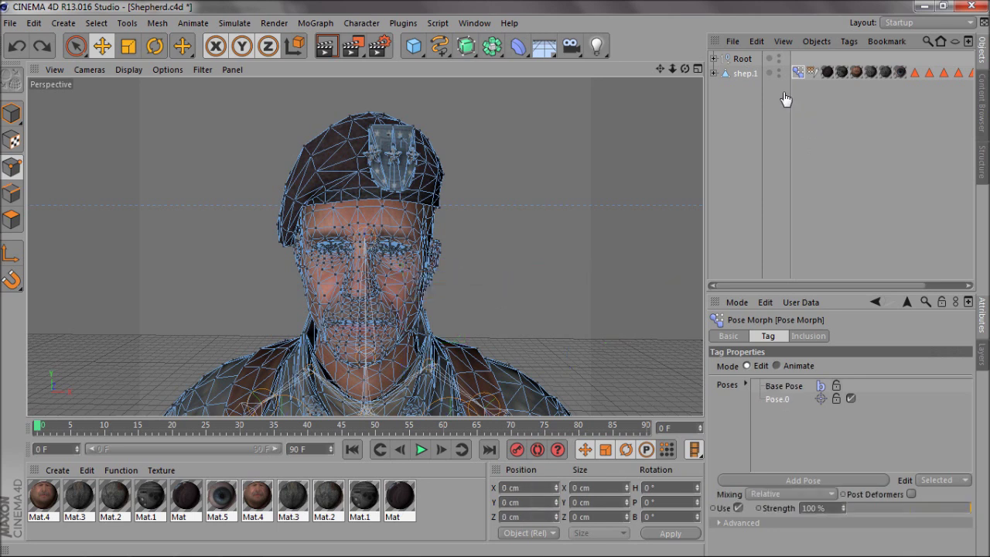
{"action": "key", "text": "ctrl+z"}
{"action": "key", "text": "ctrl+z"}
{"action": "key", "text": "ctrl+z"}
{"action": "key", "text": "ctrl+z"}
{"action": "key", "text": "ctrl+z"}
{"action": "key", "text": "ctrl+z"}
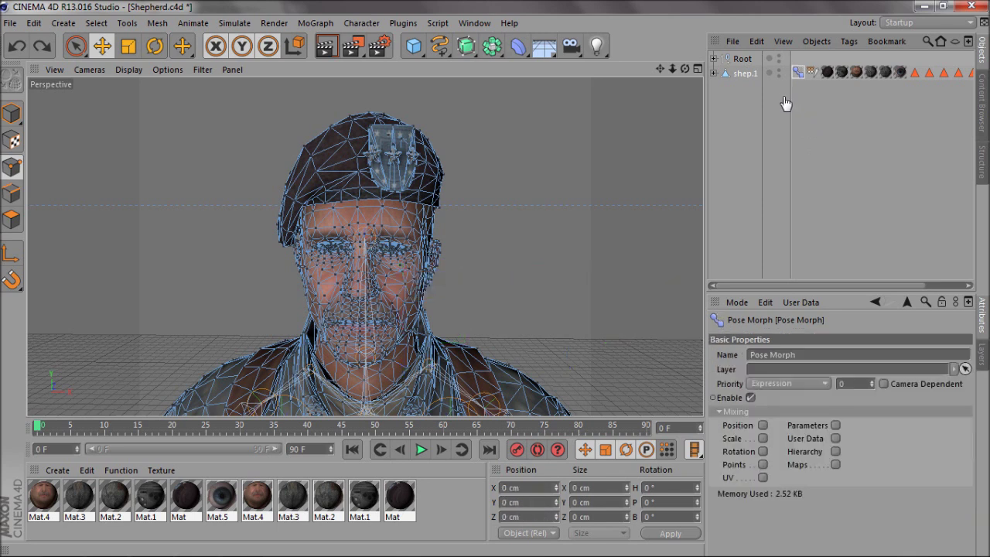
Step: Add a fresh Pose Morph tag to shep.1 and turn on Points mixing
{"action": "right_click", "coordinate": [744, 75]}
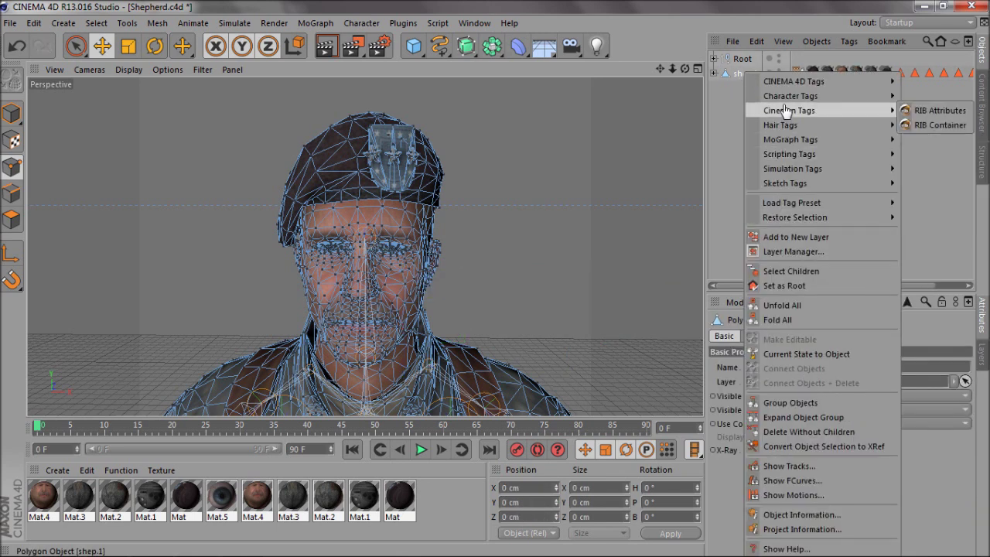
{"action": "mouse_move", "coordinate": [786, 100]}
{"action": "left_click", "coordinate": [679, 184]}
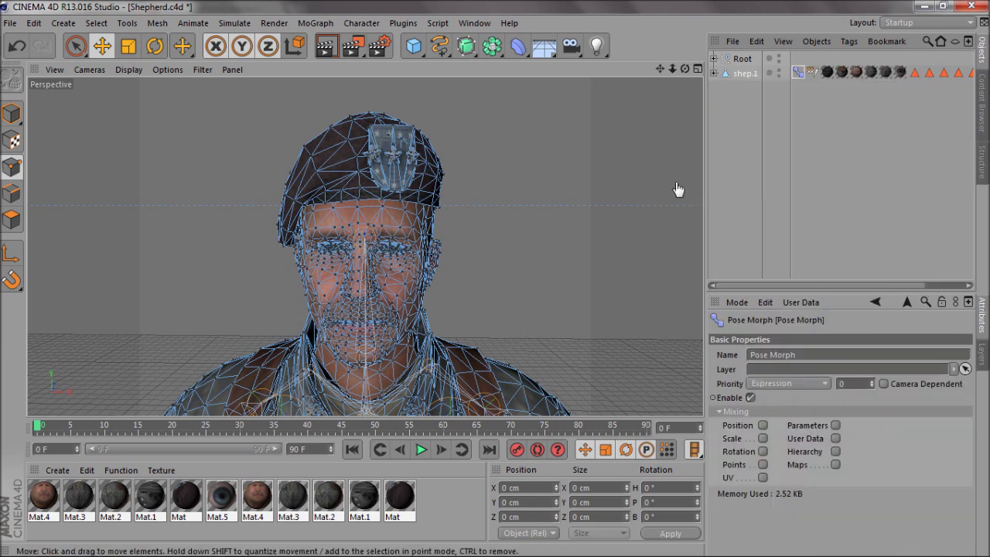
{"action": "left_click", "coordinate": [763, 464]}
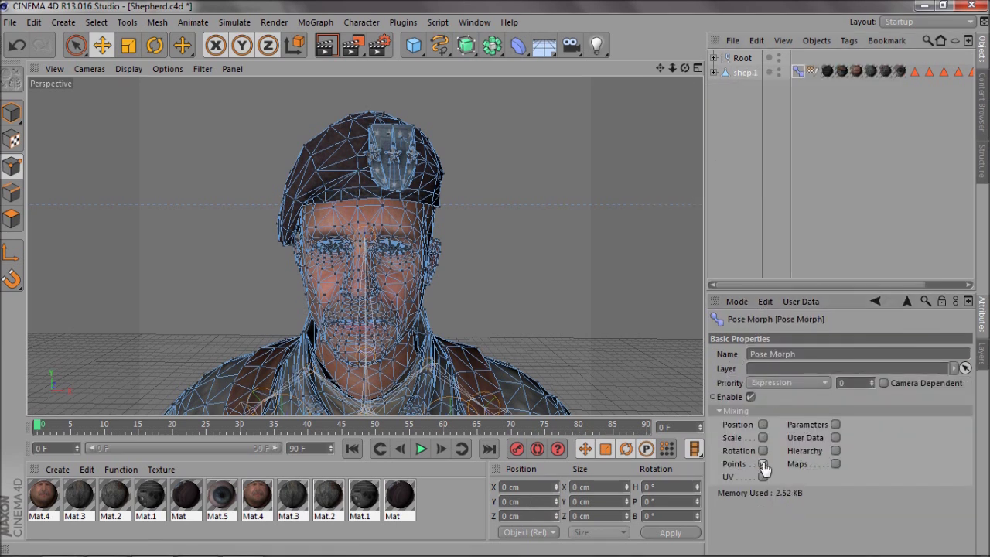
Step: Reopen the Pose Morph tag with a close view of the face and select Base Pose
{"action": "left_click", "coordinate": [746, 212]}
{"action": "left_click", "coordinate": [797, 74]}
{"action": "scroll", "coordinate": [311, 298], "scroll_direction": "up", "scroll_amount": 5}
{"action": "scroll", "coordinate": [371, 308], "scroll_direction": "down", "scroll_amount": 3}
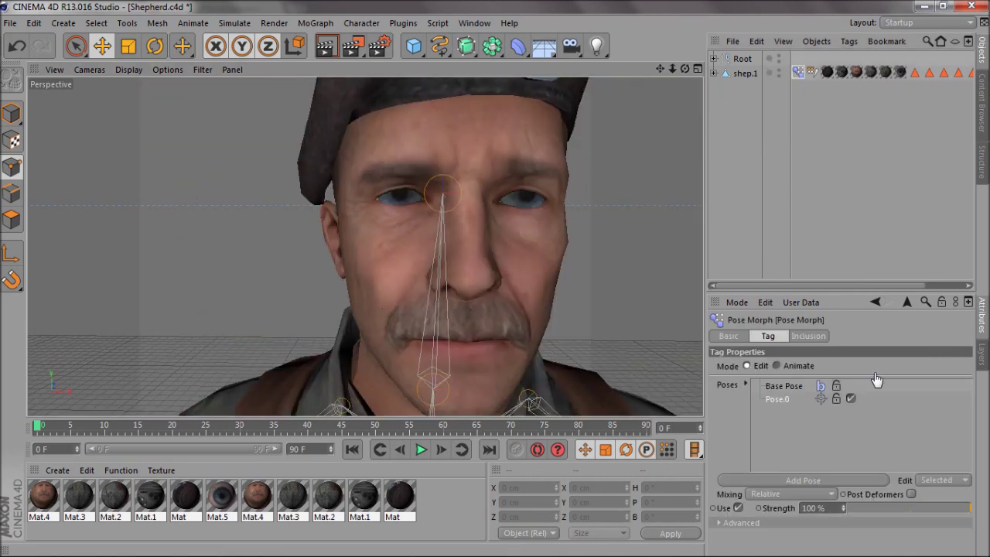
{"action": "left_click", "coordinate": [776, 386]}
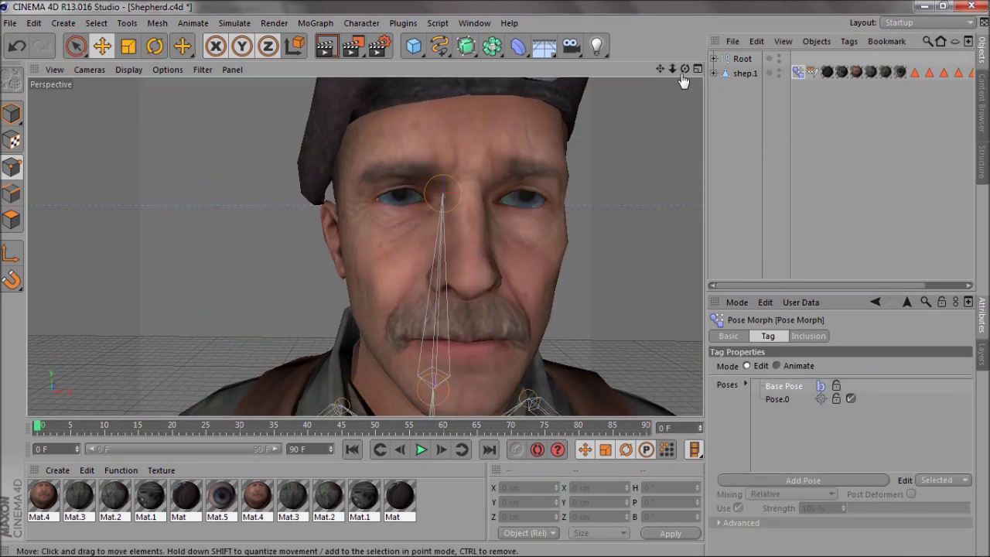
Step: Select Pose.0 in the Pose Morph tag and make the shep.1 mesh active for point editing
{"action": "scroll", "coordinate": [497, 286], "scroll_direction": "down", "scroll_amount": 2}
{"action": "scroll", "coordinate": [499, 287], "scroll_direction": "up", "scroll_amount": 3}
{"action": "scroll", "coordinate": [495, 283], "scroll_direction": "down", "scroll_amount": 3}
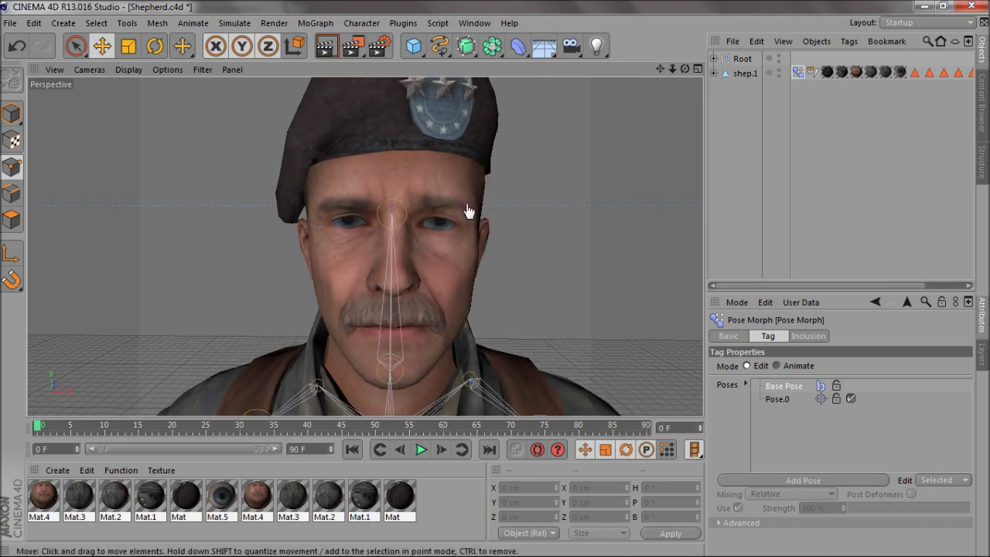
{"action": "left_click", "coordinate": [778, 400]}
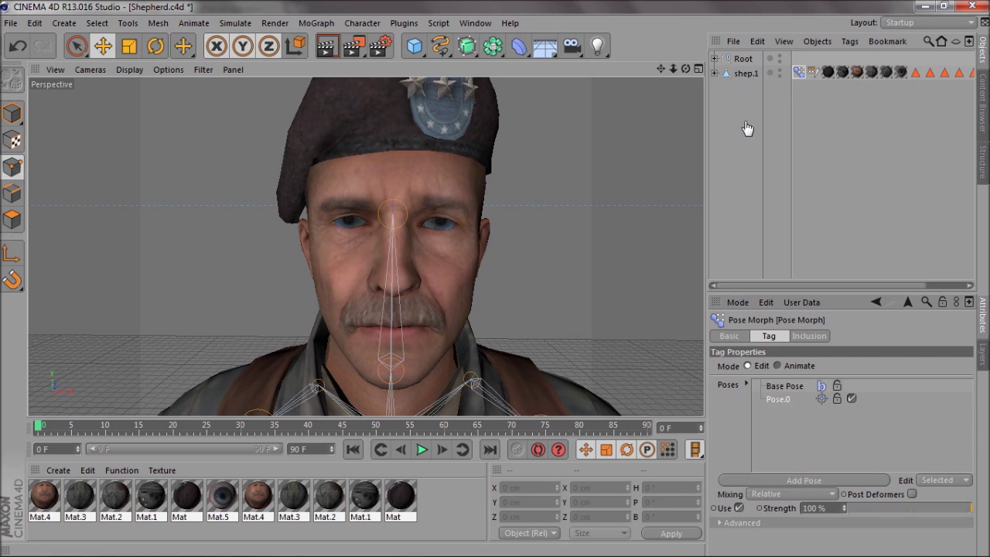
{"action": "left_click", "coordinate": [744, 73]}
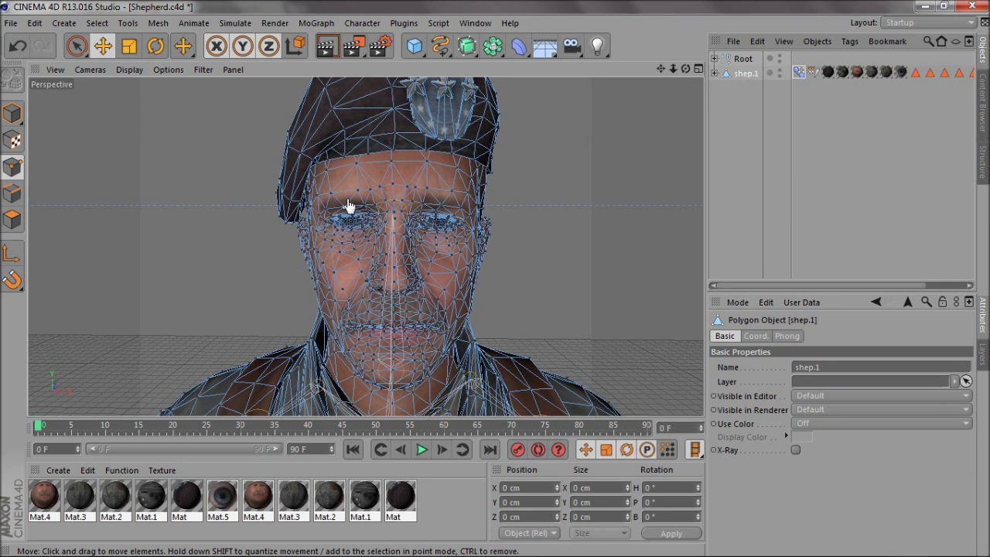
Step: Select the points around the soldier's right eyebrow, from just above the eyelid up to the lower forehead
{"action": "scroll", "coordinate": [356, 210], "scroll_direction": "up", "scroll_amount": 5}
{"action": "scroll", "coordinate": [496, 286], "scroll_direction": "down", "scroll_amount": 3}
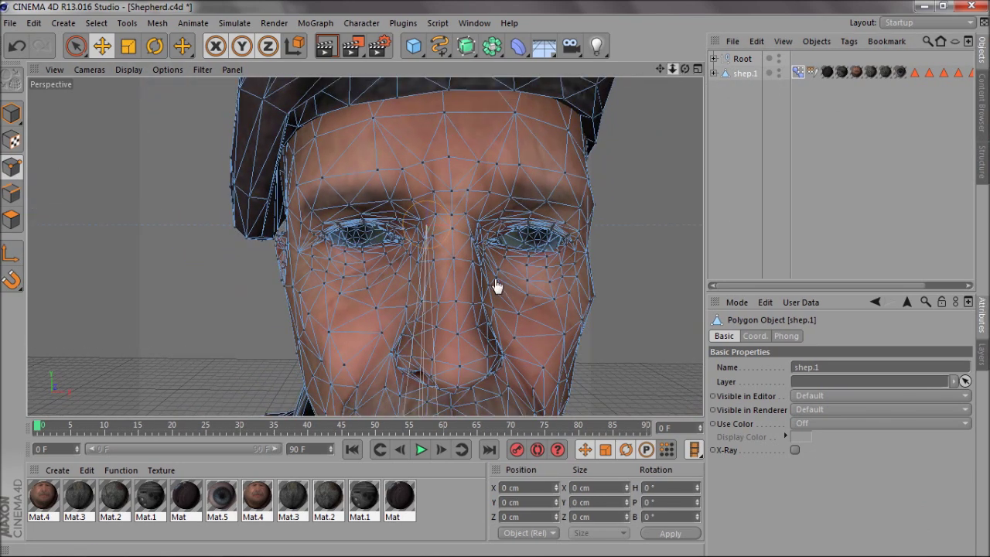
{"action": "scroll", "coordinate": [497, 286], "scroll_direction": "up", "scroll_amount": 3}
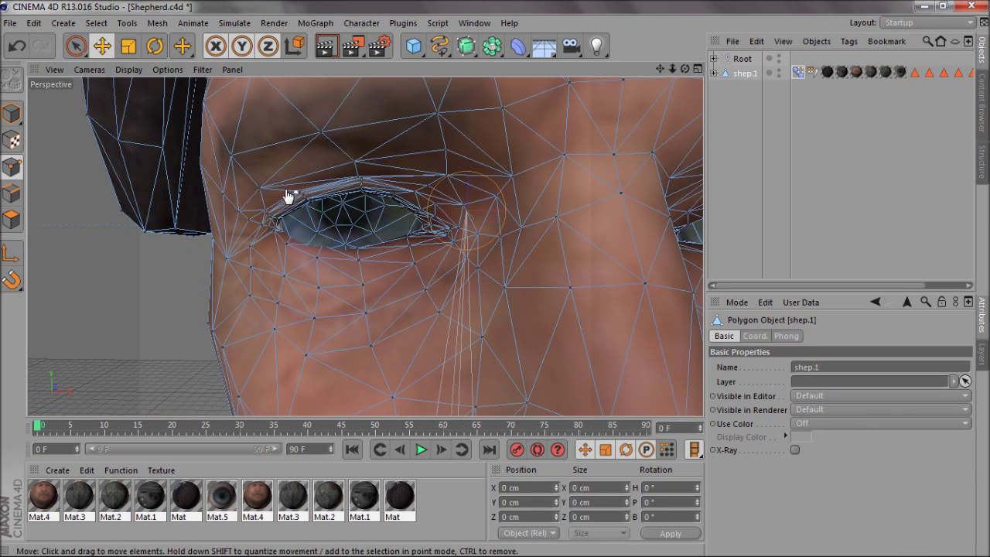
{"action": "left_click", "coordinate": [221, 194], "text": "shift"}
{"action": "left_click", "coordinate": [232, 155], "text": "shift"}
{"action": "left_click", "coordinate": [321, 142], "text": "shift"}
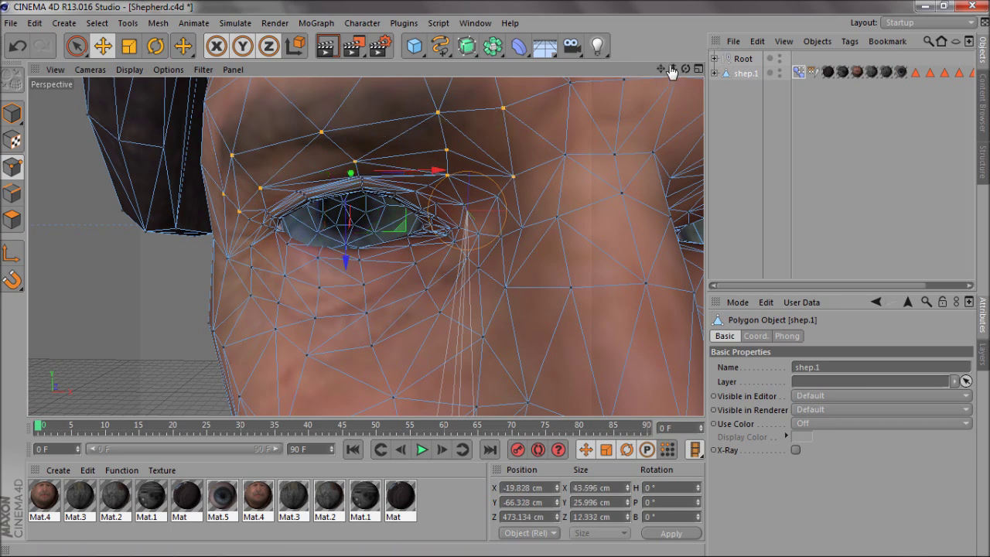
{"action": "left_click_drag", "start_coordinate": [674, 68], "coordinate": [537, 188]}
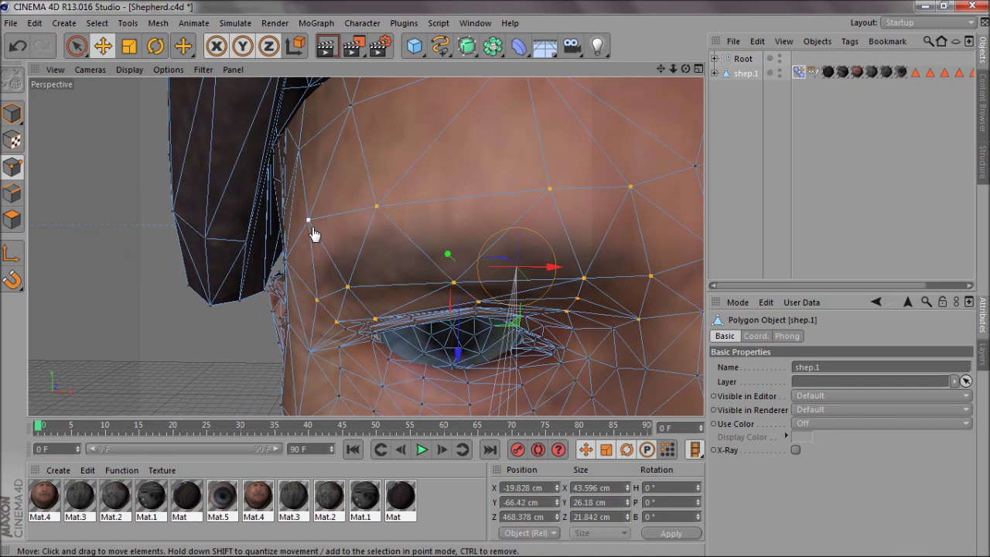
{"action": "mouse_move", "coordinate": [673, 68]}
{"action": "left_mouse_down"}
{"action": "mouse_move", "coordinate": [493, 283]}
{"action": "mouse_move", "coordinate": [672, 75]}
{"action": "left_mouse_up"}
Step: Raise the selected right eyebrow points by about 7.7 cm for Pose.0
{"action": "middle_click_drag", "start_coordinate": [492, 285], "coordinate": [221, 290], "text": "alt"}
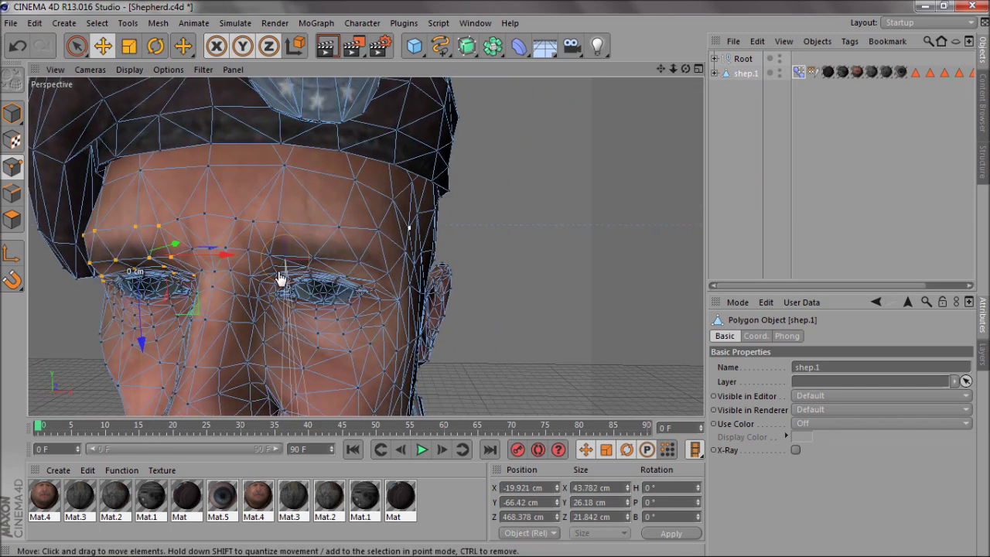
{"action": "left_click_drag", "start_coordinate": [144, 331], "coordinate": [147, 298]}
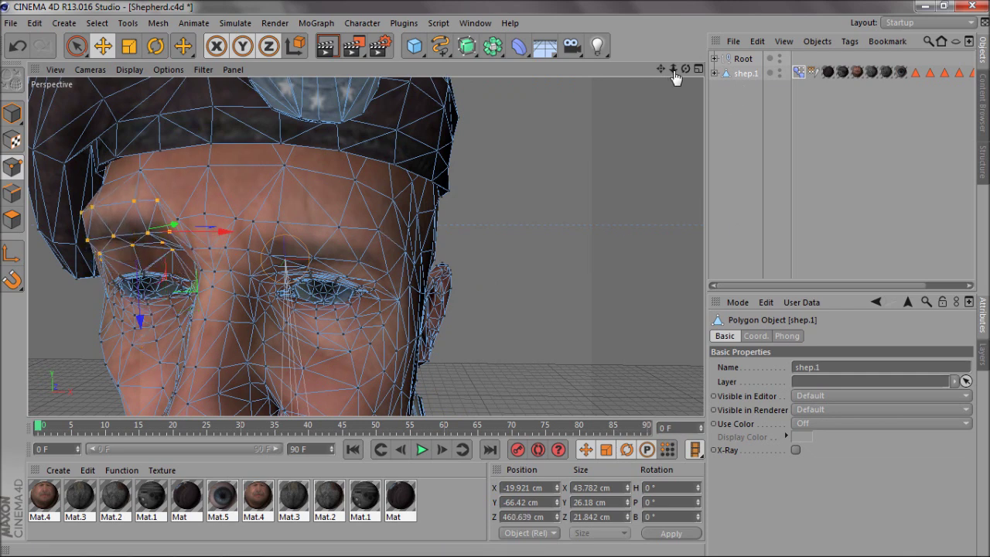
{"action": "right_click_drag", "start_coordinate": [497, 287], "coordinate": [498, 286], "text": "alt"}
{"action": "middle_click_drag", "start_coordinate": [497, 287], "coordinate": [497, 287], "text": "alt"}
{"action": "left_click", "coordinate": [740, 153]}
{"action": "left_click_drag", "start_coordinate": [684, 69], "coordinate": [496, 280]}
Step: Compare Base Pose with Pose.0 in the Pose Morph tag of shep.1 and check the raised eyebrow without the wireframe
{"action": "left_click", "coordinate": [730, 74]}
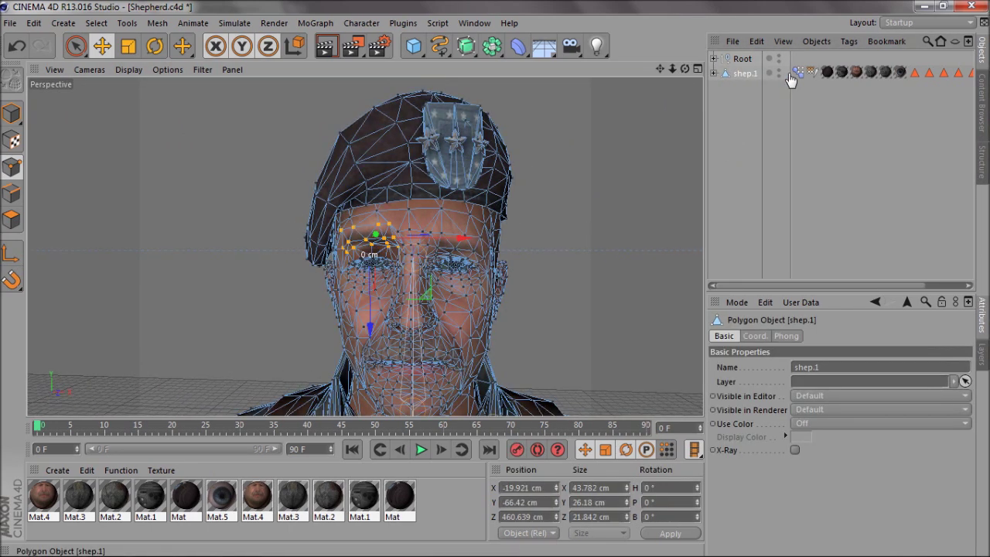
{"action": "left_click", "coordinate": [798, 72]}
{"action": "left_click", "coordinate": [784, 387]}
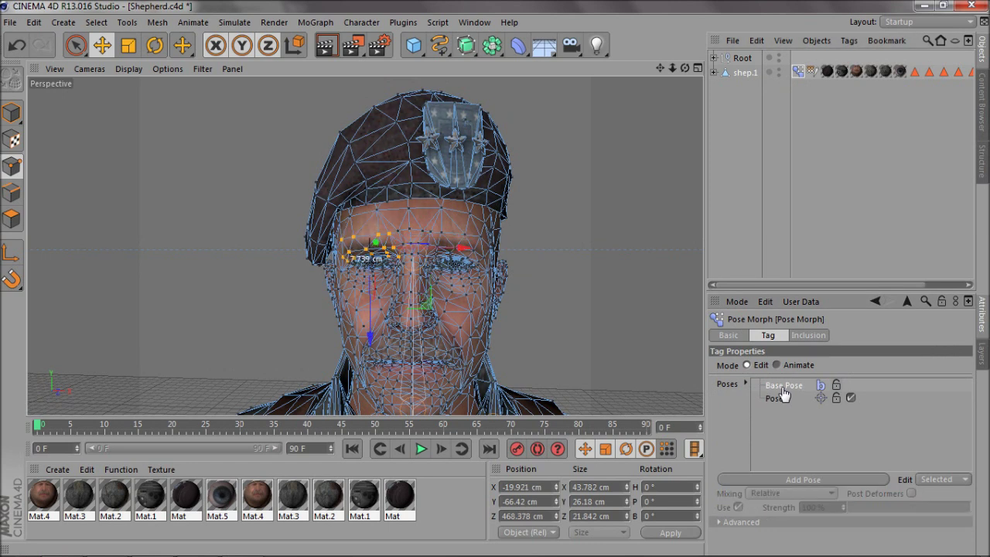
{"action": "left_click", "coordinate": [780, 399]}
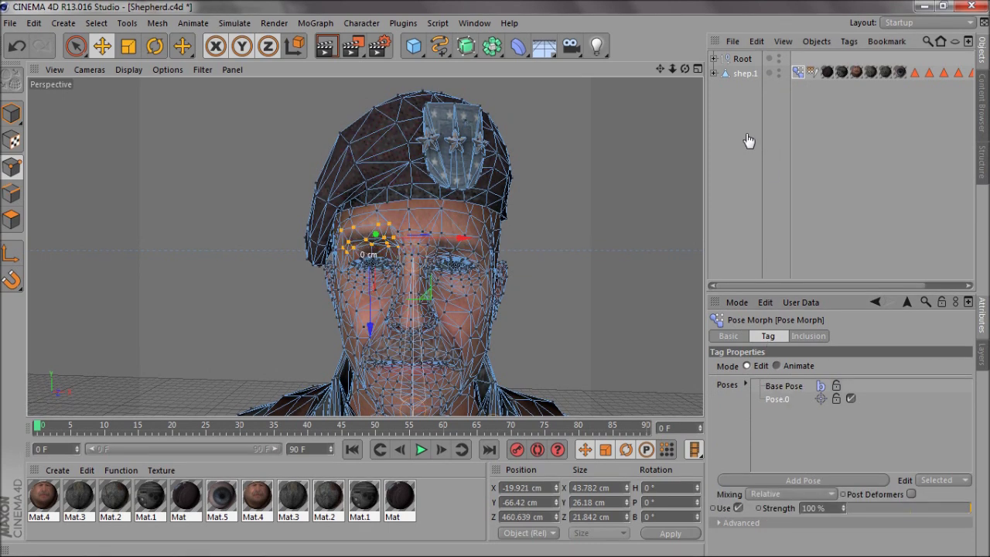
{"action": "left_click", "coordinate": [747, 141]}
Step: Turn on automatic keyframing with shep.1 active and set Pose.0's strength to 0% at frame 0
{"action": "left_click", "coordinate": [737, 75]}
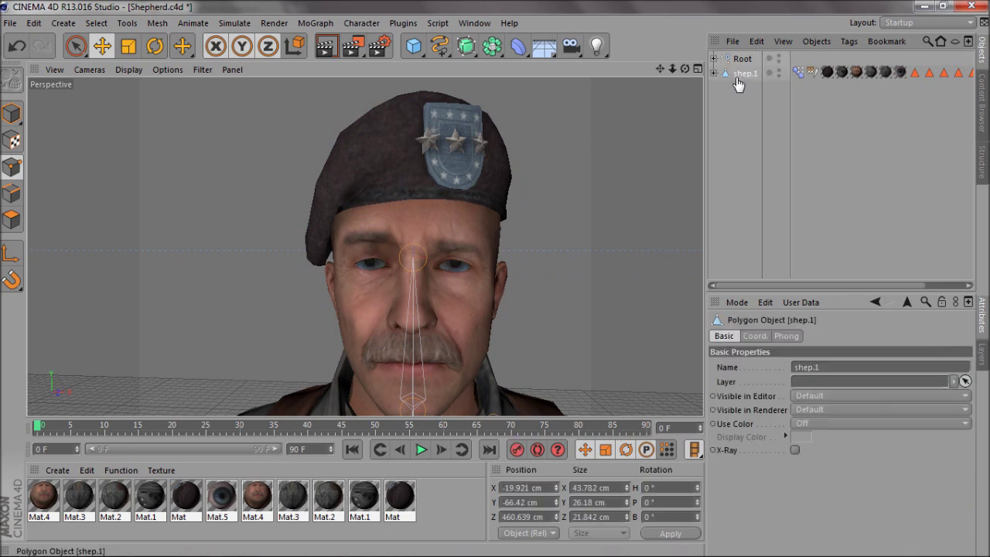
{"action": "left_click", "coordinate": [537, 449]}
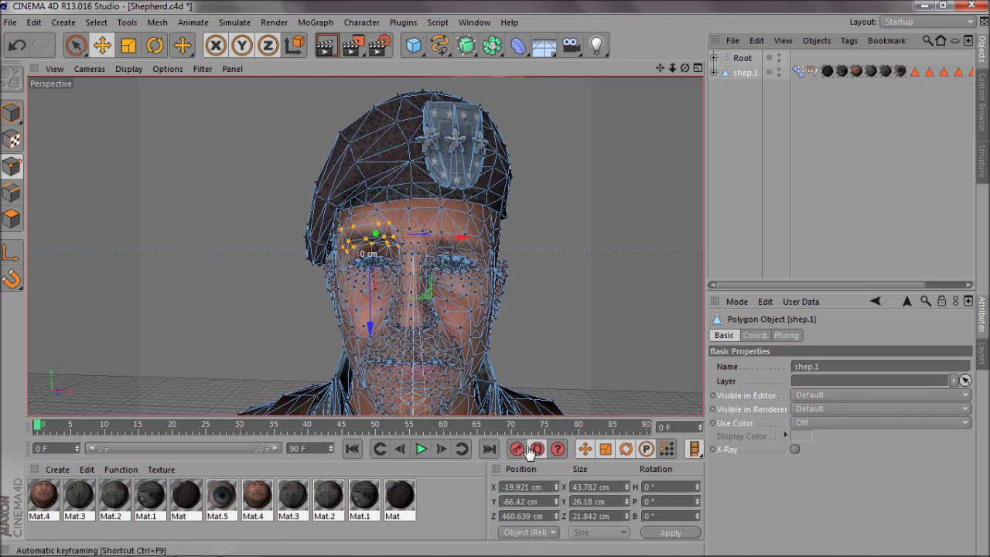
{"action": "left_click", "coordinate": [797, 72]}
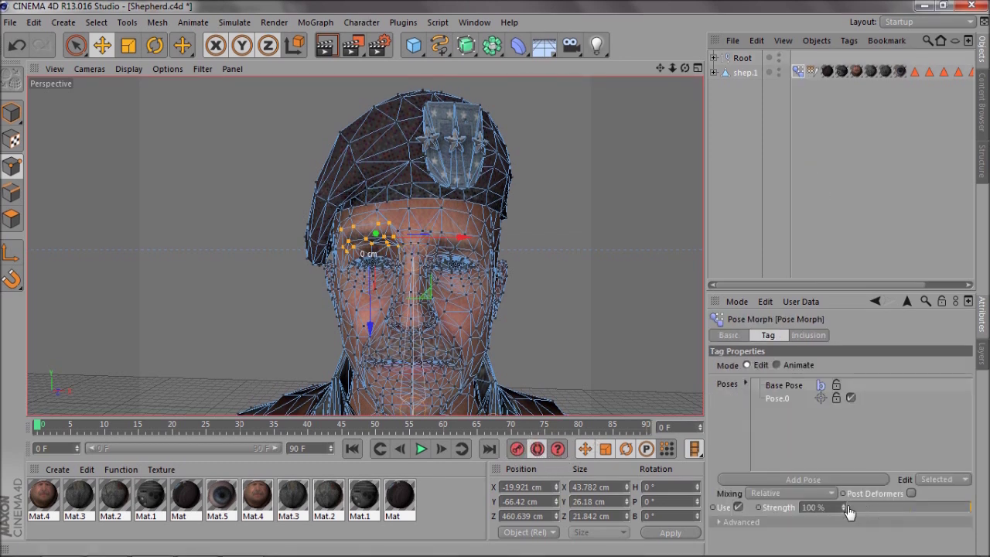
{"action": "left_click_drag", "start_coordinate": [906, 509], "coordinate": [848, 507]}
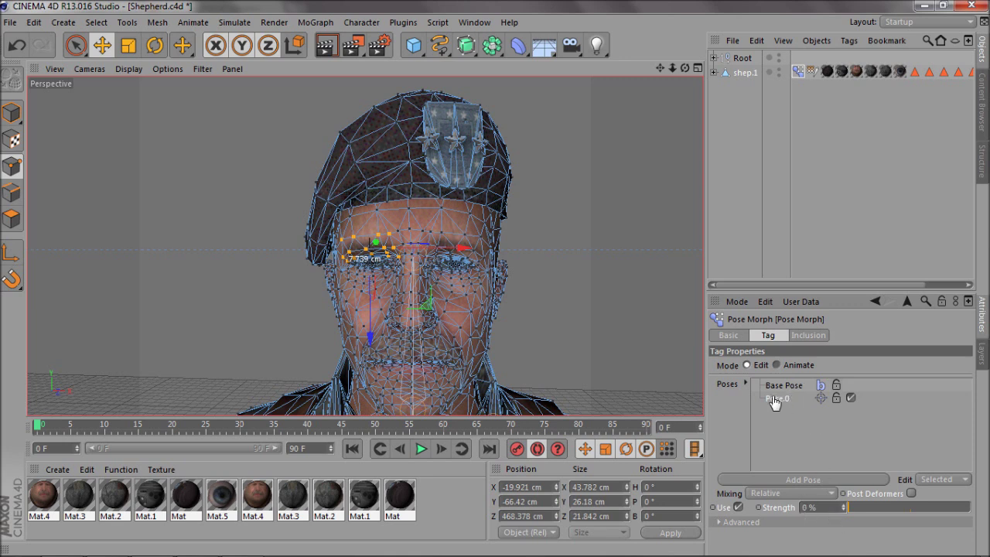
{"action": "left_click_drag", "start_coordinate": [869, 515], "coordinate": [820, 519]}
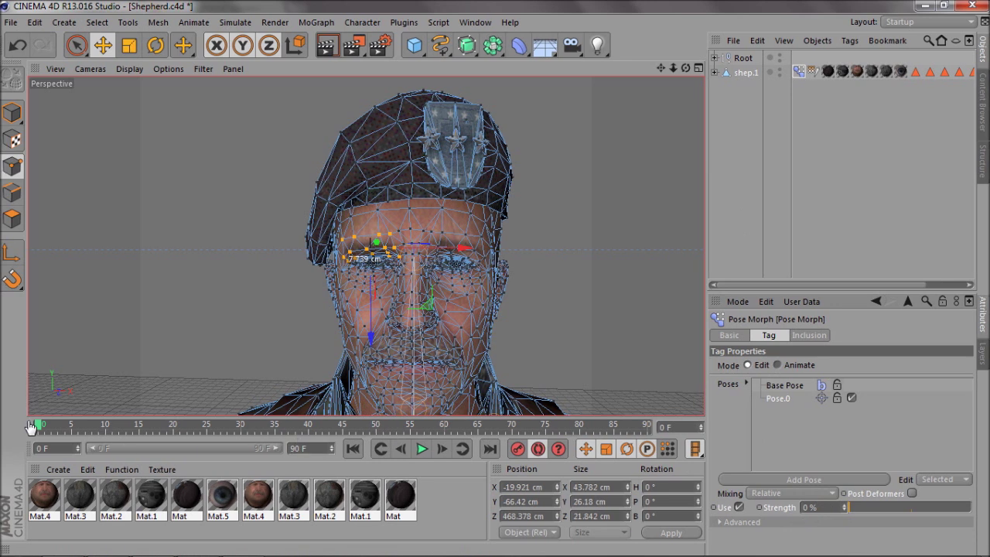
Step: Keyframe Pose.0's strength at frame 20, set it to 100% at frame 40, and return to frame 20
{"action": "left_click_drag", "start_coordinate": [44, 433], "coordinate": [173, 429]}
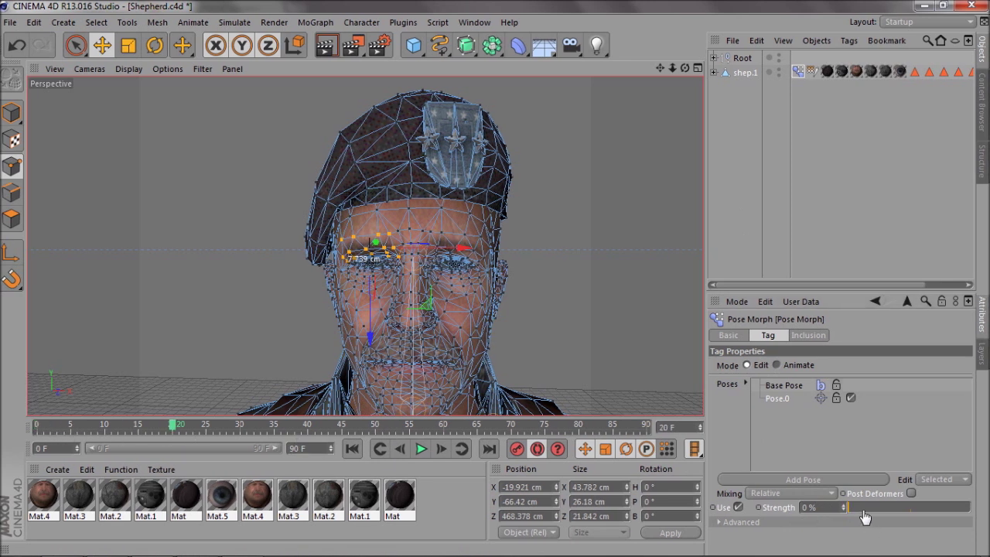
{"action": "left_click", "coordinate": [759, 508], "text": "ctrl"}
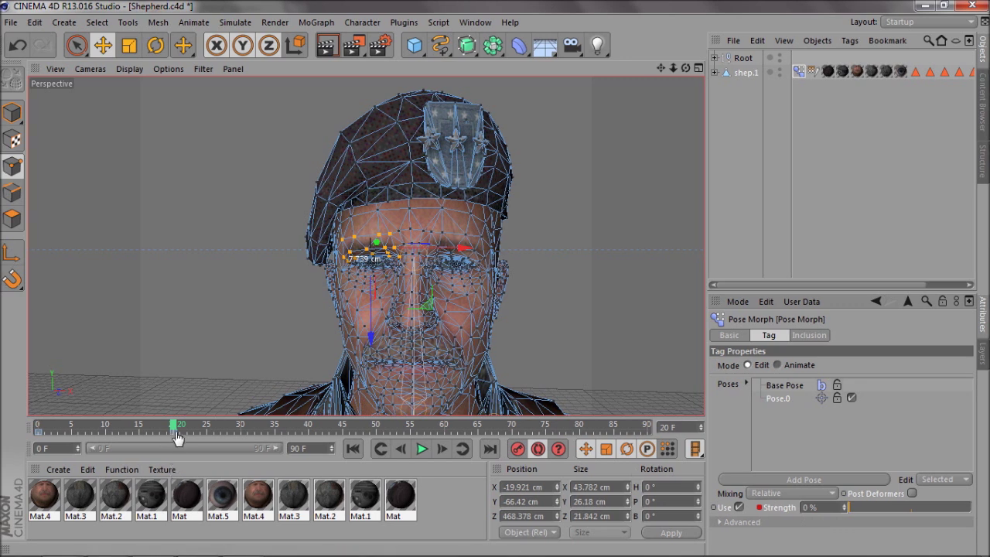
{"action": "left_click_drag", "start_coordinate": [176, 437], "coordinate": [308, 438]}
{"action": "left_click_drag", "start_coordinate": [913, 508], "coordinate": [988, 510]}
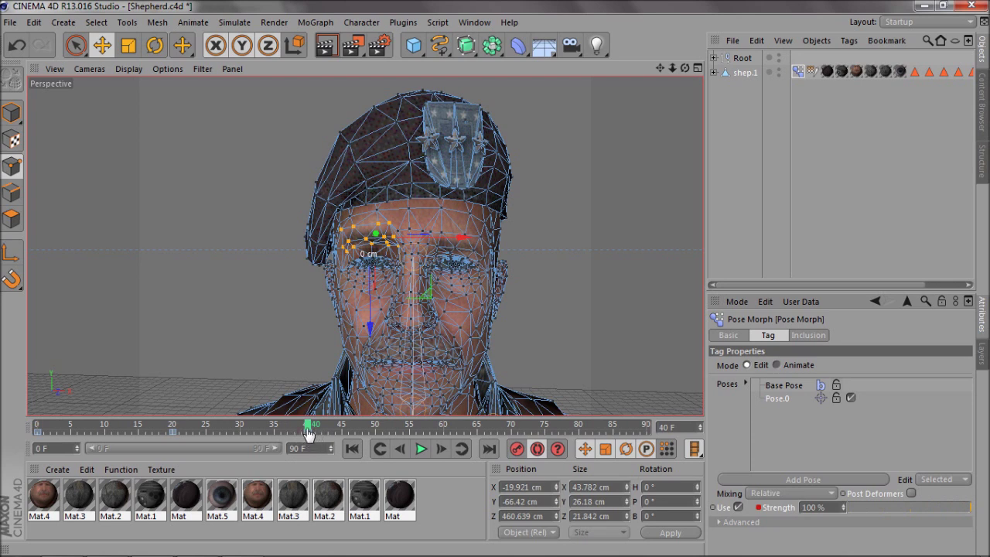
{"action": "left_click_drag", "start_coordinate": [308, 428], "coordinate": [318, 449]}
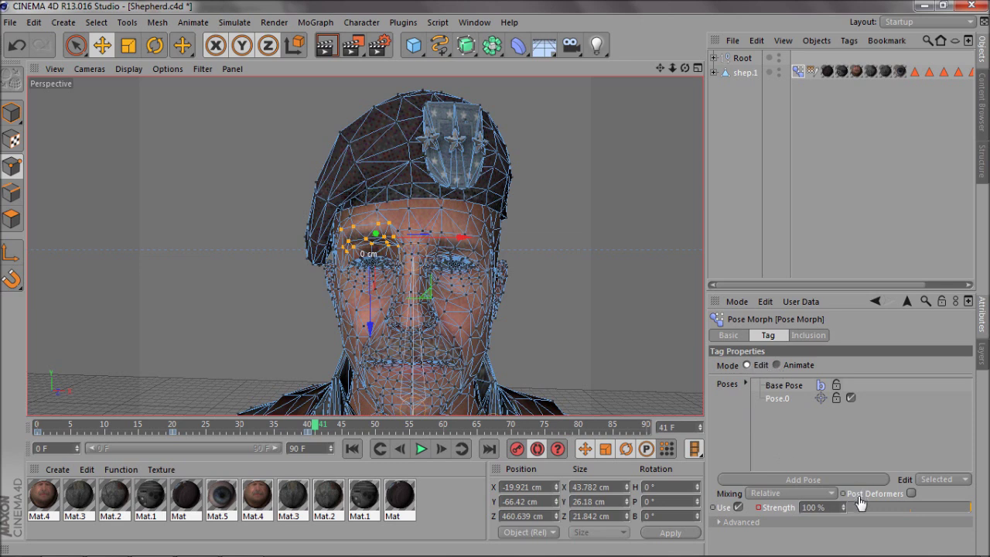
{"action": "left_click_drag", "start_coordinate": [314, 433], "coordinate": [175, 453]}
Step: Turn off automatic keyframing, set Pose.0's strength to 0% and delete the keyframes on the timeline
{"action": "left_click", "coordinate": [536, 452]}
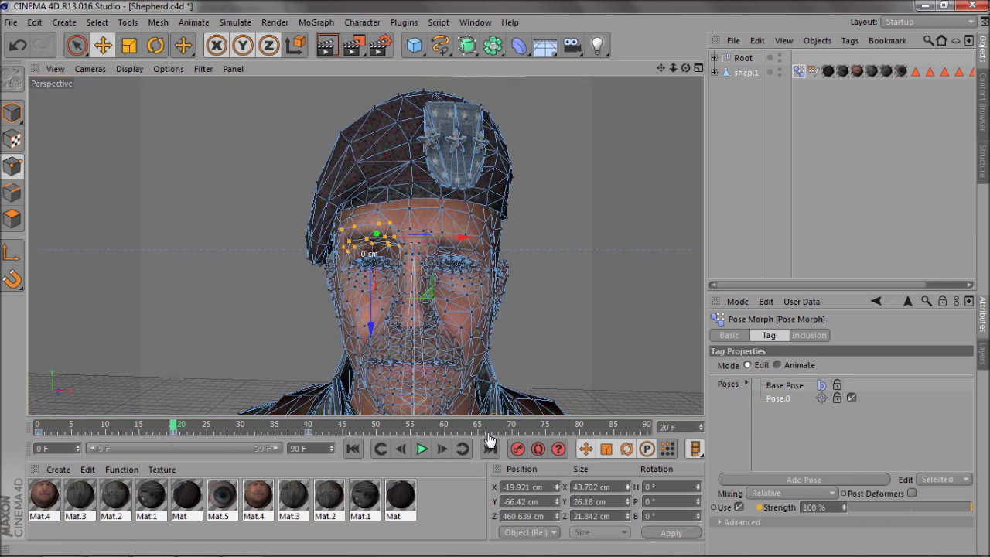
{"action": "left_click", "coordinate": [850, 507]}
{"action": "left_click_drag", "start_coordinate": [340, 437], "coordinate": [3, 463]}
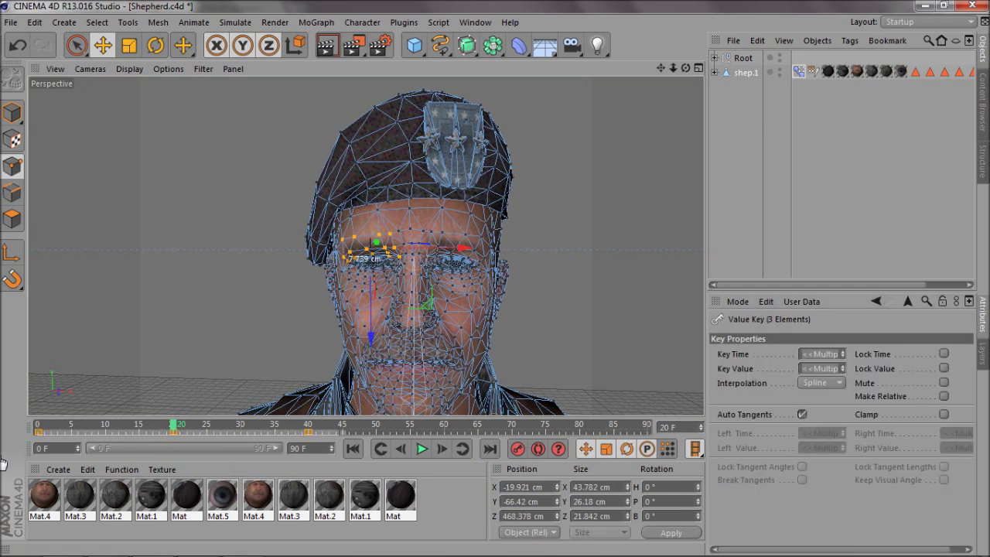
{"action": "left_click", "coordinate": [738, 274]}
{"action": "left_click", "coordinate": [744, 73]}
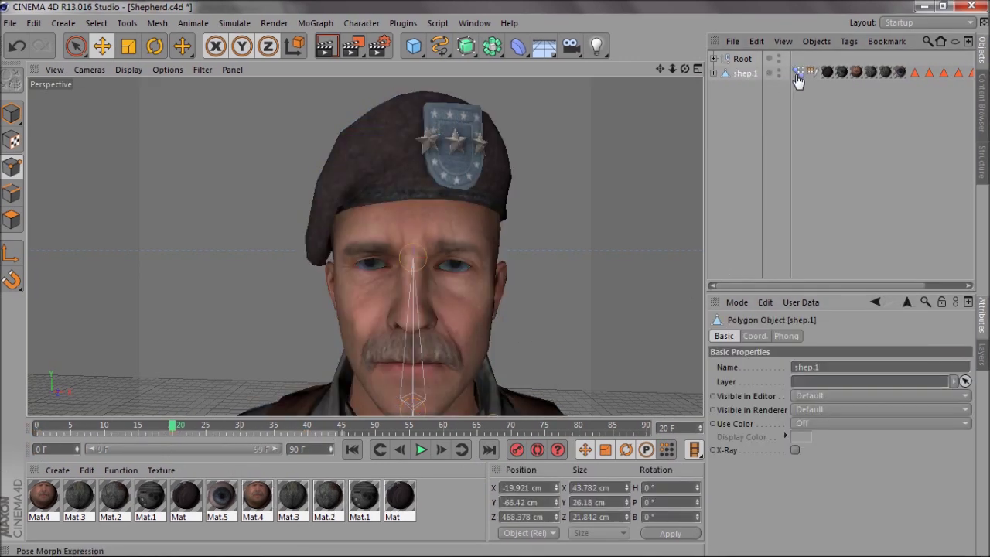
Step: Record a keyframe at frame 20, set Pose.0's strength to 100% and record another keyframe at frame 40
{"action": "left_click", "coordinate": [798, 73]}
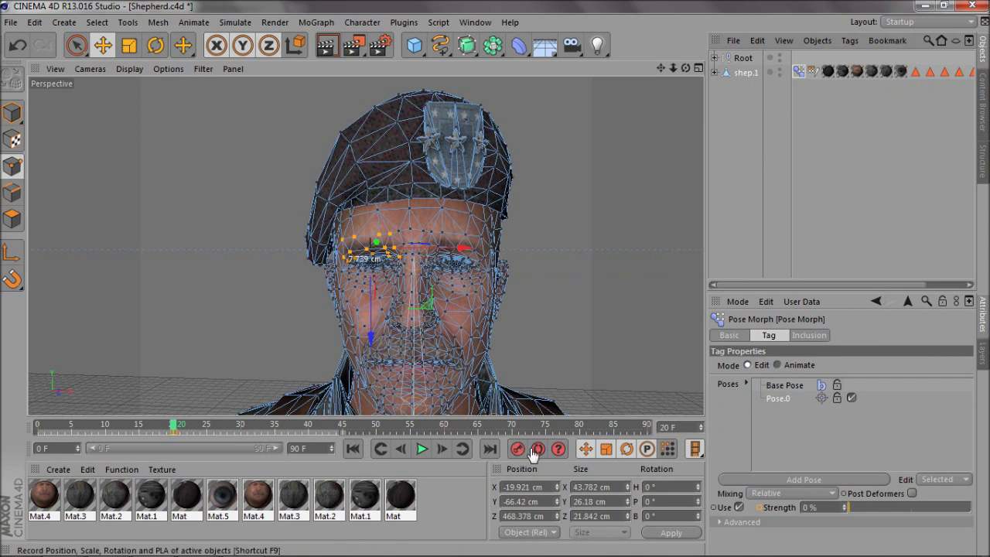
{"action": "left_click_drag", "start_coordinate": [849, 517], "coordinate": [986, 510]}
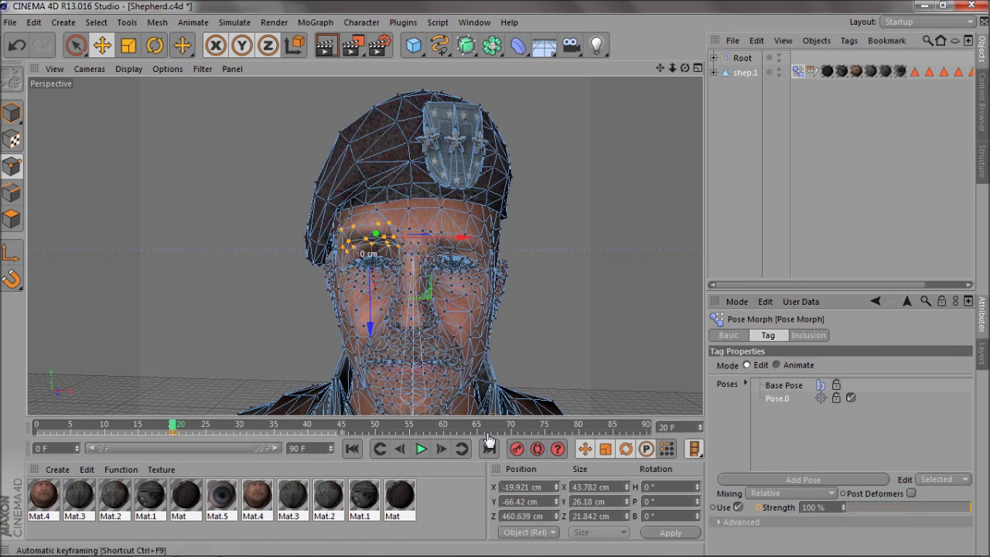
{"action": "mouse_move", "coordinate": [313, 425]}
{"action": "left_mouse_down"}
{"action": "mouse_move", "coordinate": [334, 425]}
{"action": "mouse_move", "coordinate": [193, 435]}
{"action": "mouse_move", "coordinate": [309, 438]}
{"action": "left_mouse_up"}
{"action": "left_click", "coordinate": [518, 451]}
{"action": "left_click", "coordinate": [737, 239]}
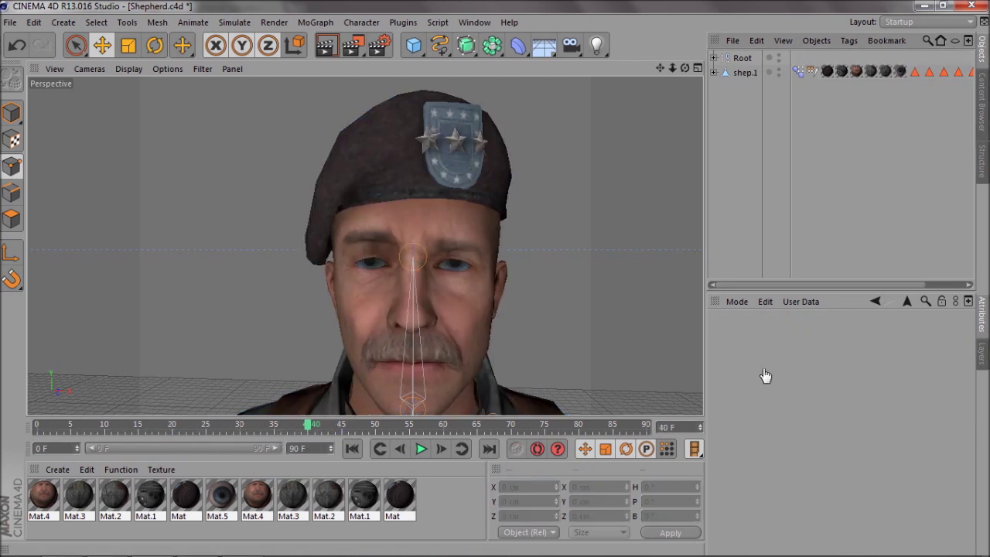
Step: Try to delete the recorded keyframe near frame 45 from the timeline of the Pose Morph tag
{"action": "left_click", "coordinate": [739, 73]}
{"action": "left_click", "coordinate": [799, 72]}
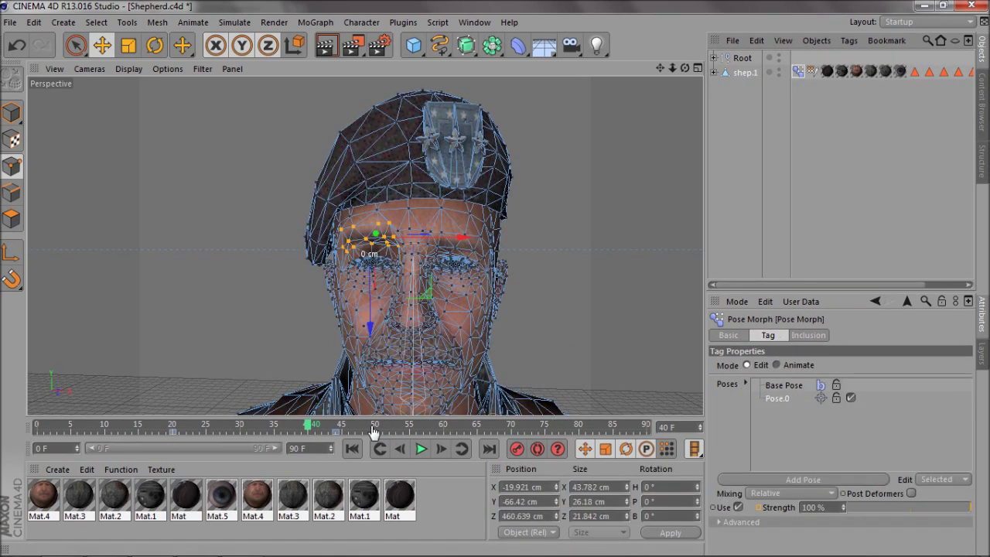
{"action": "mouse_move", "coordinate": [374, 431]}
{"action": "left_mouse_down"}
{"action": "mouse_move", "coordinate": [188, 427]}
{"action": "mouse_move", "coordinate": [173, 438]}
{"action": "left_mouse_up"}
{"action": "left_click", "coordinate": [172, 433]}
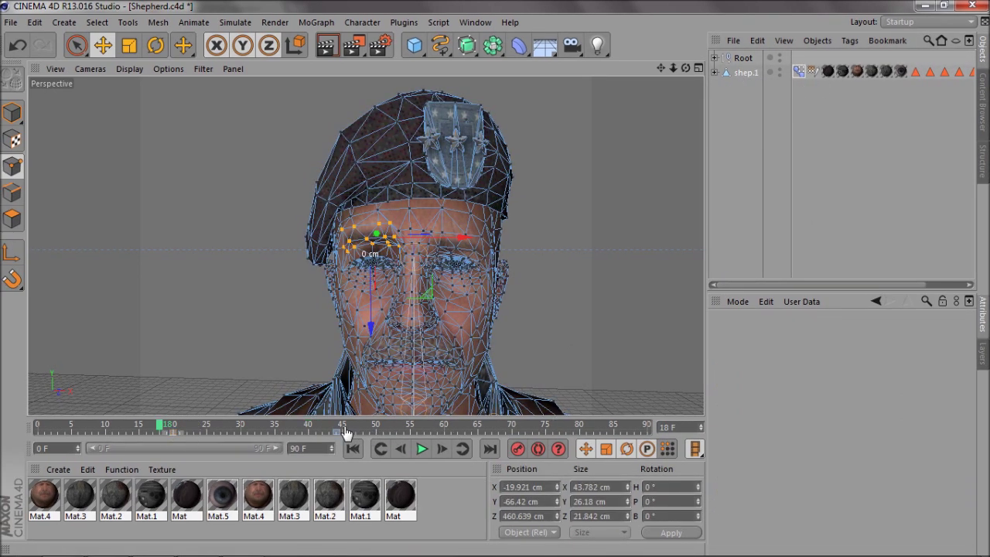
{"action": "left_click", "coordinate": [338, 433]}
{"action": "key", "text": "Delete"}
Step: Reopen the Pose Morph tag, look at its Animate mode and return to Edit mode
{"action": "left_click", "coordinate": [799, 72]}
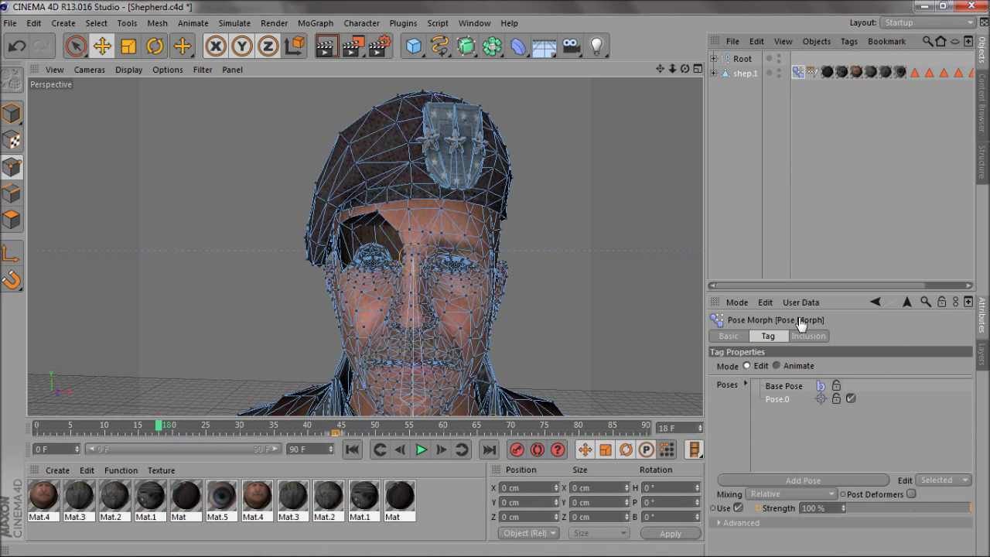
{"action": "left_click", "coordinate": [777, 365]}
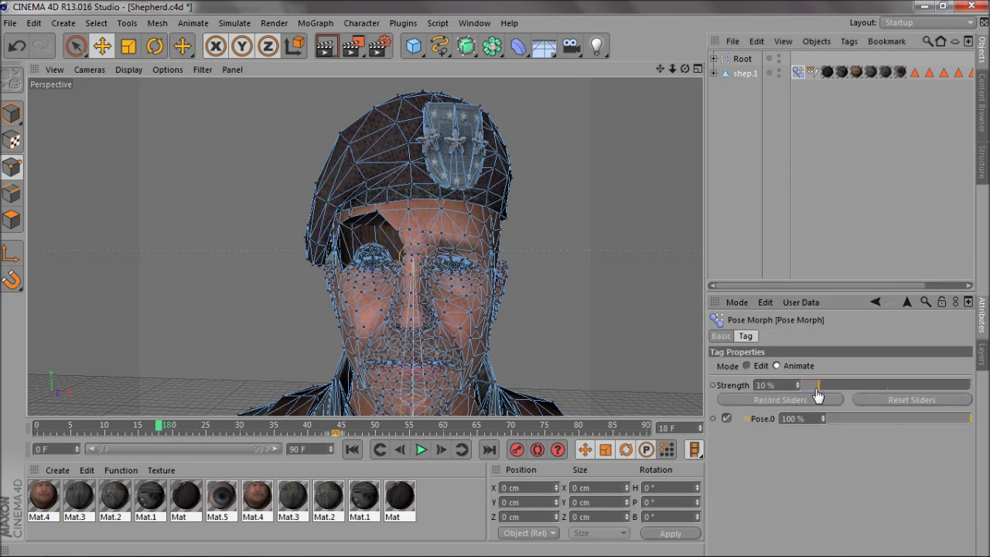
{"action": "left_click", "coordinate": [746, 366]}
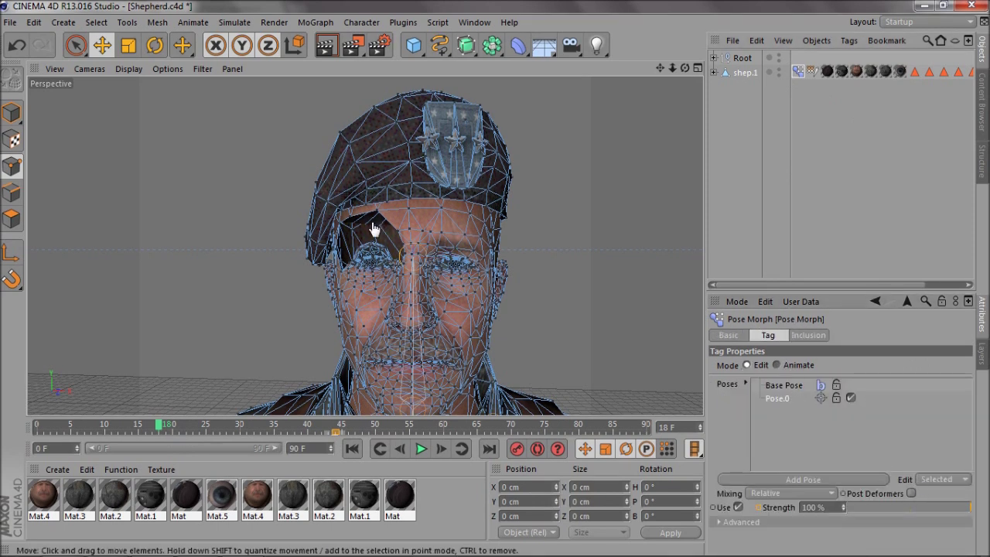
Step: Undo the deletion of the eyebrow points, deselect the mesh and reopen the Pose Morph tag
{"action": "key", "text": "ctrl+z"}
{"action": "key", "text": "ctrl+z"}
{"action": "key", "text": "ctrl+z"}
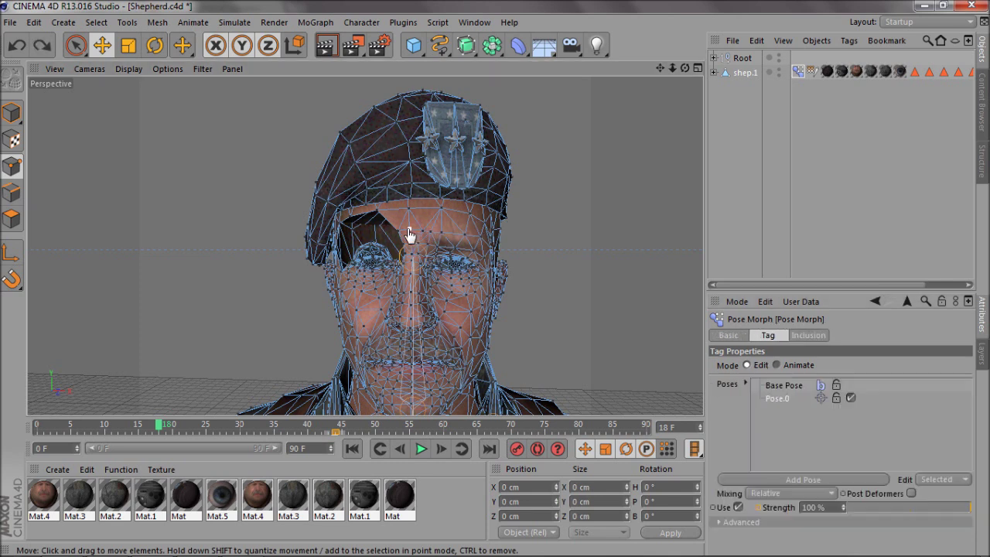
{"action": "left_click", "coordinate": [749, 188]}
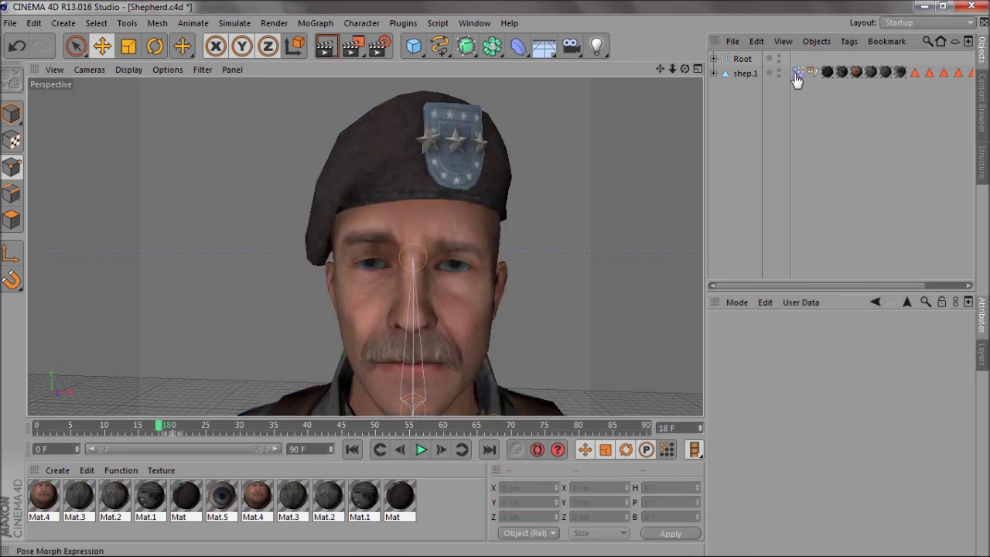
{"action": "left_click", "coordinate": [799, 72]}
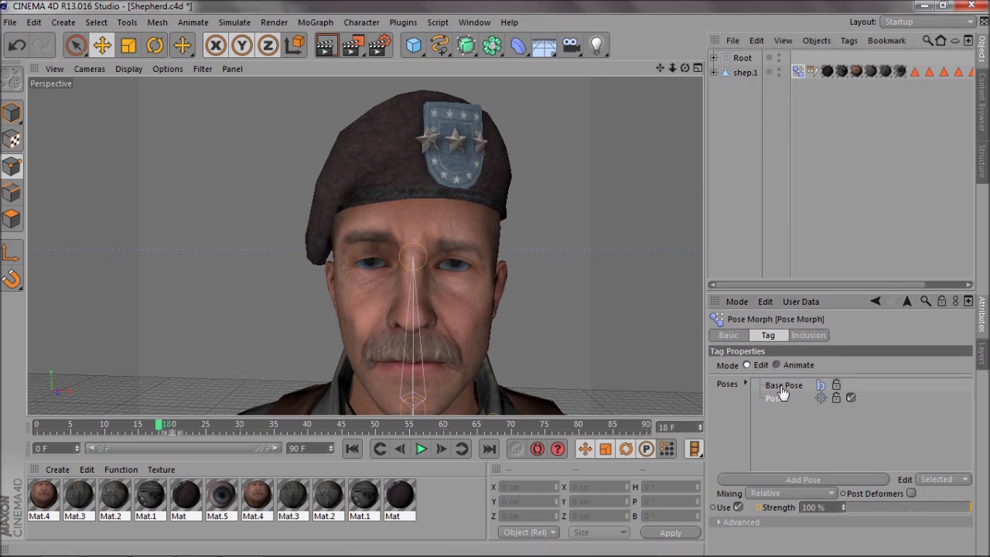
Step: Compare the mesh in Base Pose and Pose.0 by alternately selecting the two poses, ending on Pose.0
{"action": "left_click", "coordinate": [782, 389]}
{"action": "left_click", "coordinate": [781, 399]}
{"action": "left_click", "coordinate": [779, 386]}
{"action": "left_click", "coordinate": [778, 398]}
{"action": "left_click", "coordinate": [780, 385]}
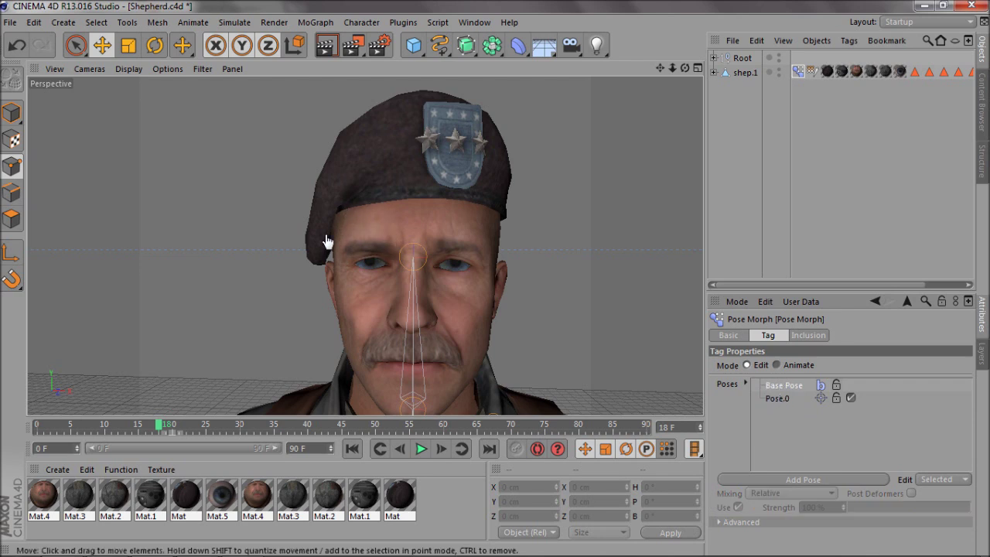
{"action": "left_click", "coordinate": [780, 399]}
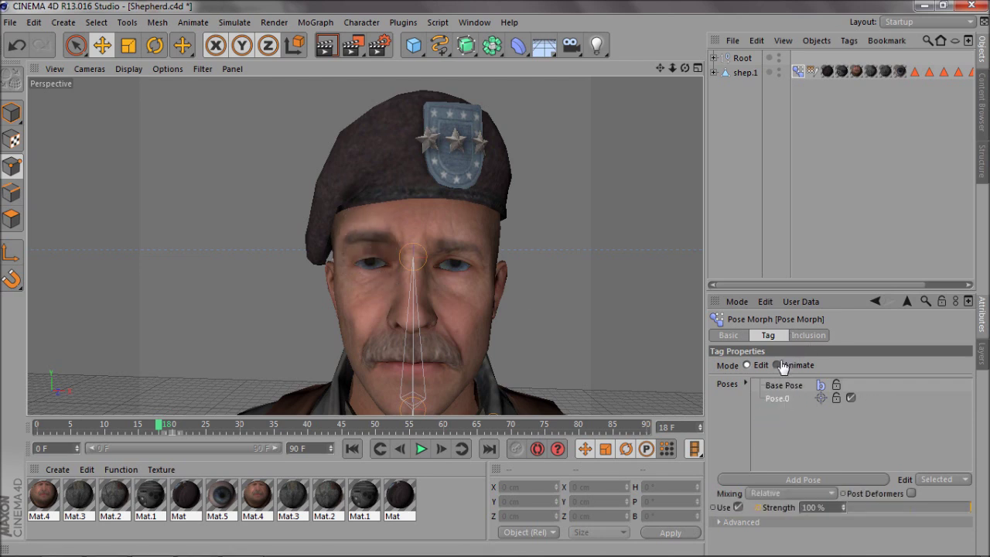
Step: Try the Pose Morph tag's overall Strength in Animate mode, check Edit mode and return to Animate mode
{"action": "left_click", "coordinate": [777, 365]}
{"action": "left_click_drag", "start_coordinate": [831, 390], "coordinate": [807, 390]}
{"action": "left_click", "coordinate": [871, 396]}
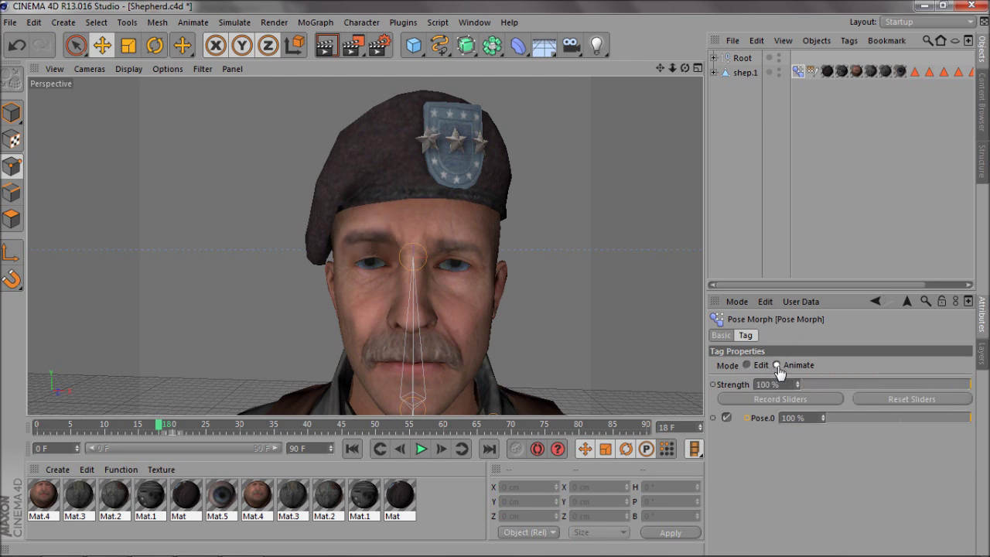
{"action": "left_click", "coordinate": [746, 365]}
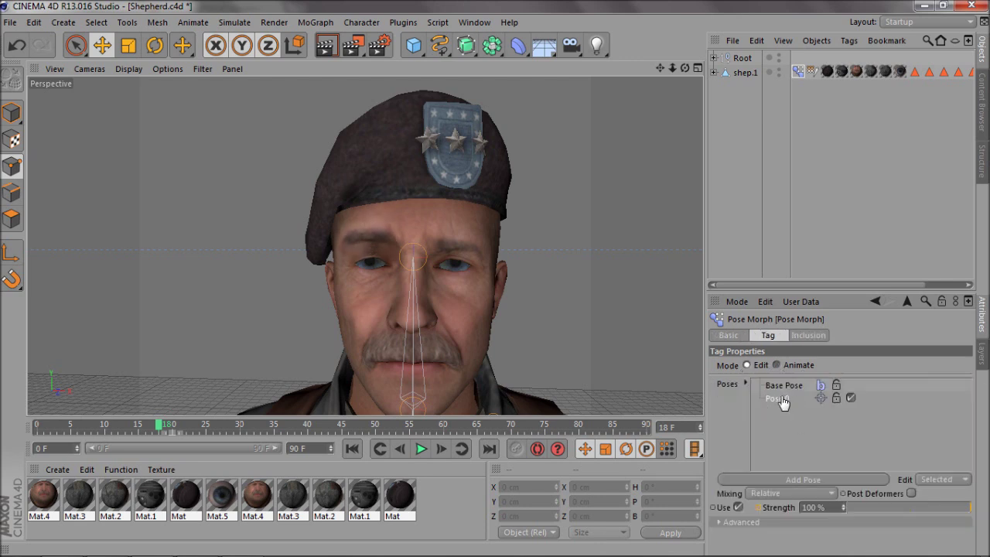
{"action": "left_click", "coordinate": [784, 372]}
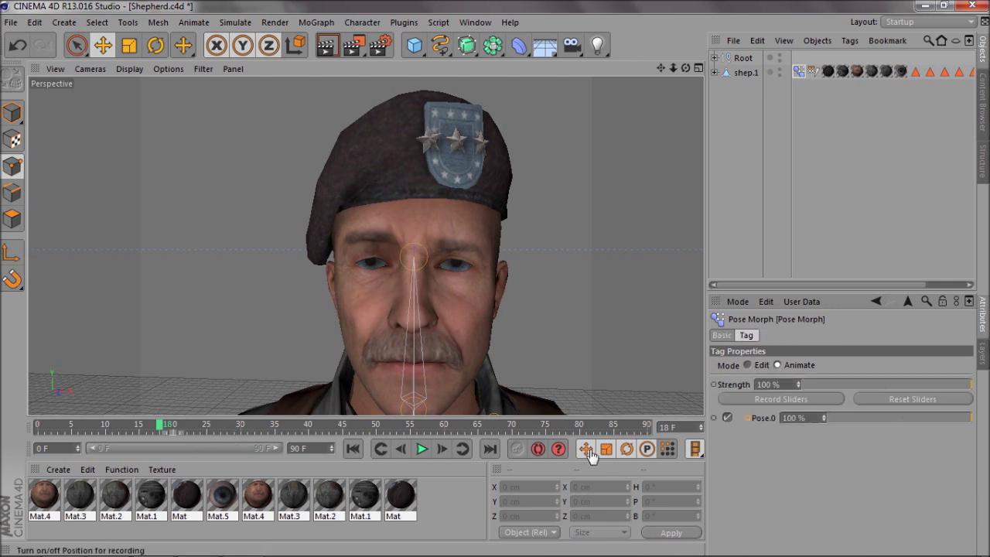
Step: Turn on automatic keyframing and key the tag's overall Strength at 0% on frame 18 and 100% on frame 55
{"action": "left_click", "coordinate": [537, 450]}
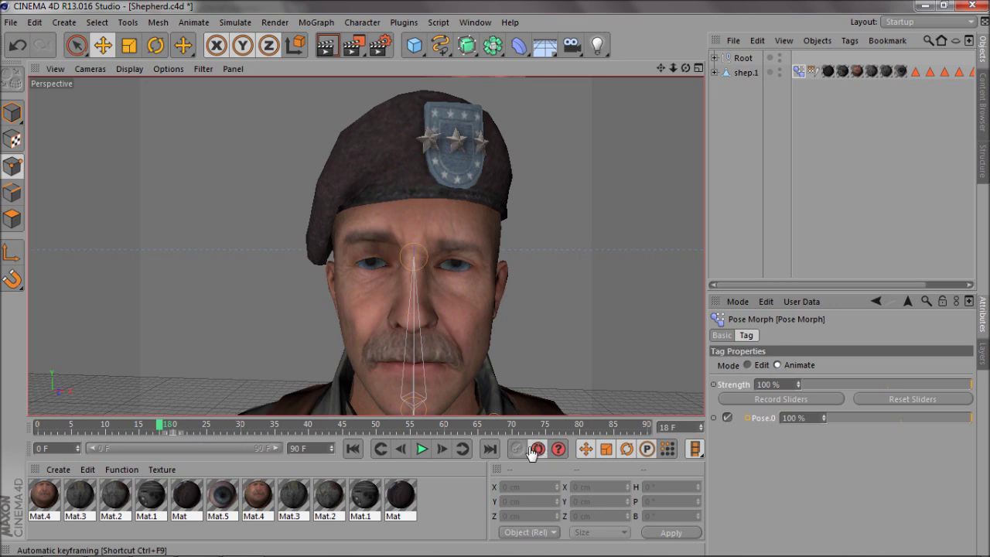
{"action": "left_click_drag", "start_coordinate": [858, 385], "coordinate": [801, 386]}
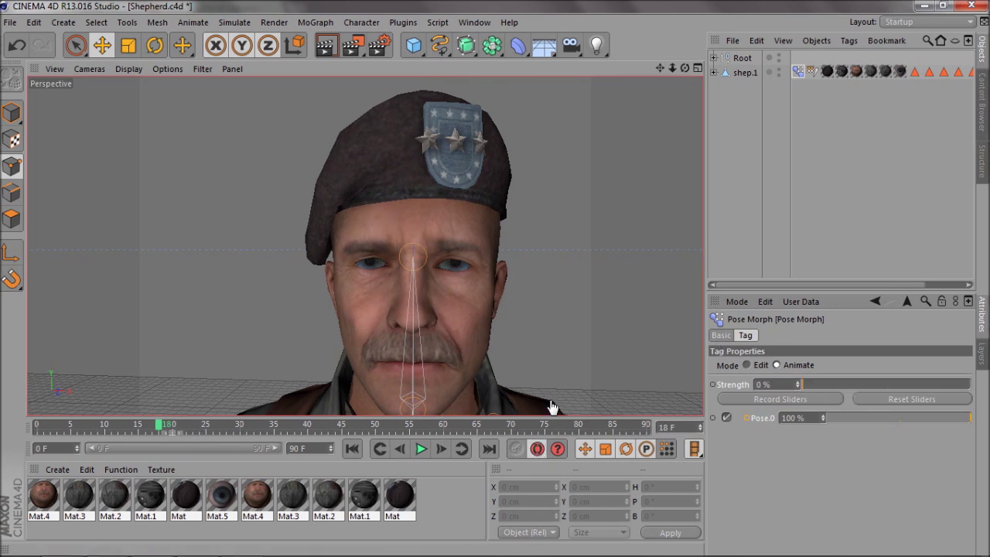
{"action": "left_click_drag", "start_coordinate": [164, 427], "coordinate": [410, 451]}
{"action": "left_click_drag", "start_coordinate": [836, 384], "coordinate": [987, 402]}
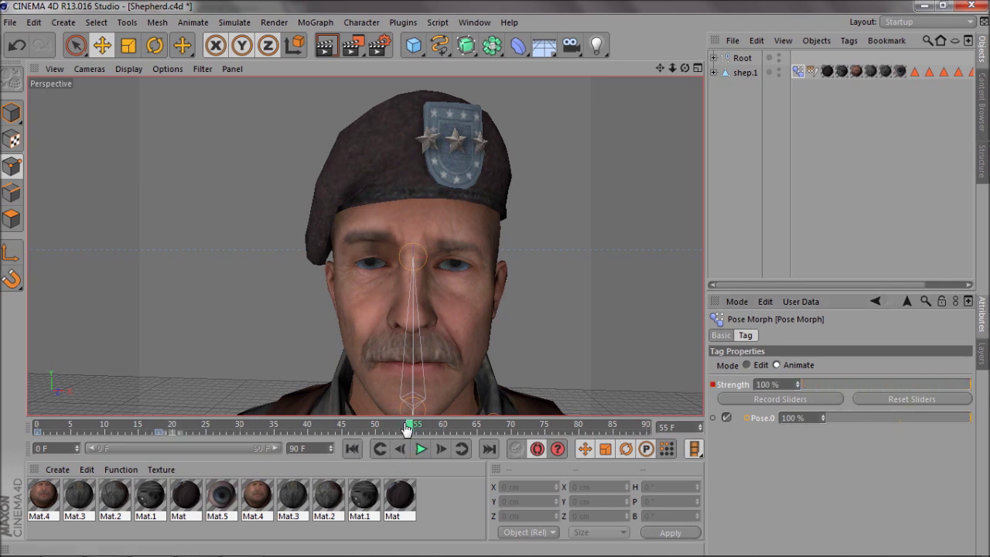
Step: Key Pose.0's strength at 100% on frame 45 in Edit mode, then return to Animate mode
{"action": "mouse_move", "coordinate": [410, 427]}
{"action": "left_mouse_down"}
{"action": "mouse_move", "coordinate": [105, 451]}
{"action": "mouse_move", "coordinate": [344, 444]}
{"action": "left_mouse_up"}
{"action": "left_click", "coordinate": [747, 365]}
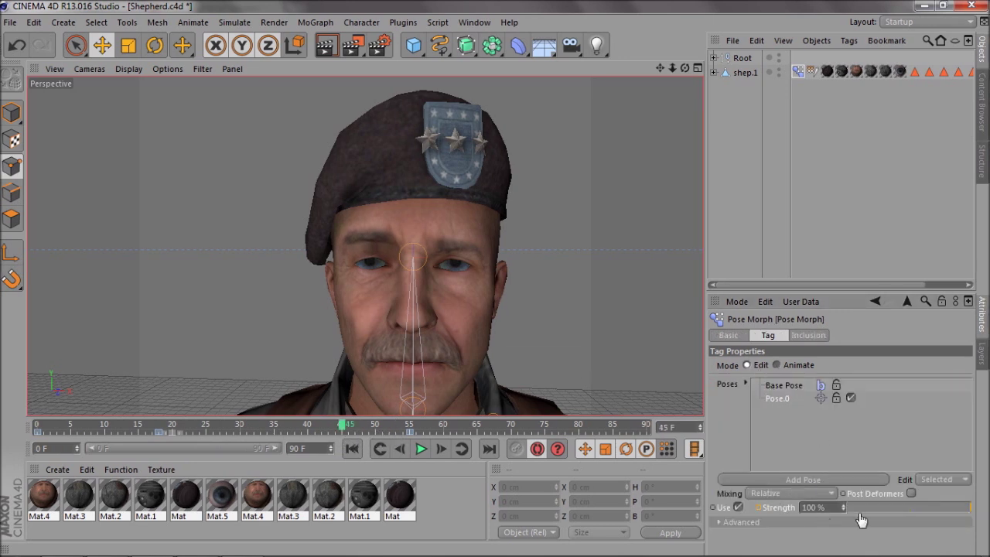
{"action": "left_click_drag", "start_coordinate": [898, 509], "coordinate": [971, 508]}
{"action": "left_click", "coordinate": [795, 367]}
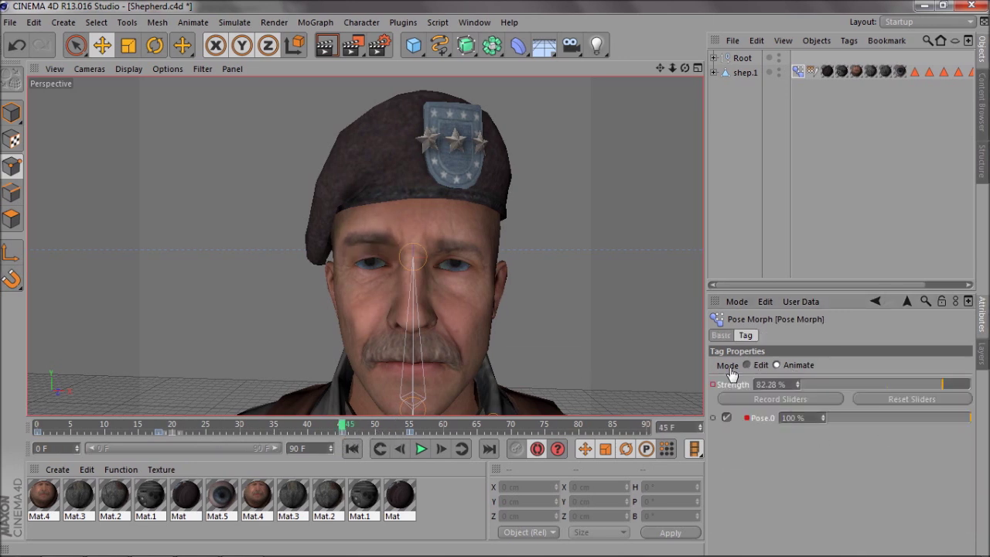
Step: Delete the Pose Morph keyframe at frame 45 and turn off automatic keyframing
{"action": "left_click", "coordinate": [341, 434]}
{"action": "key", "text": "Delete"}
{"action": "left_click", "coordinate": [541, 451]}
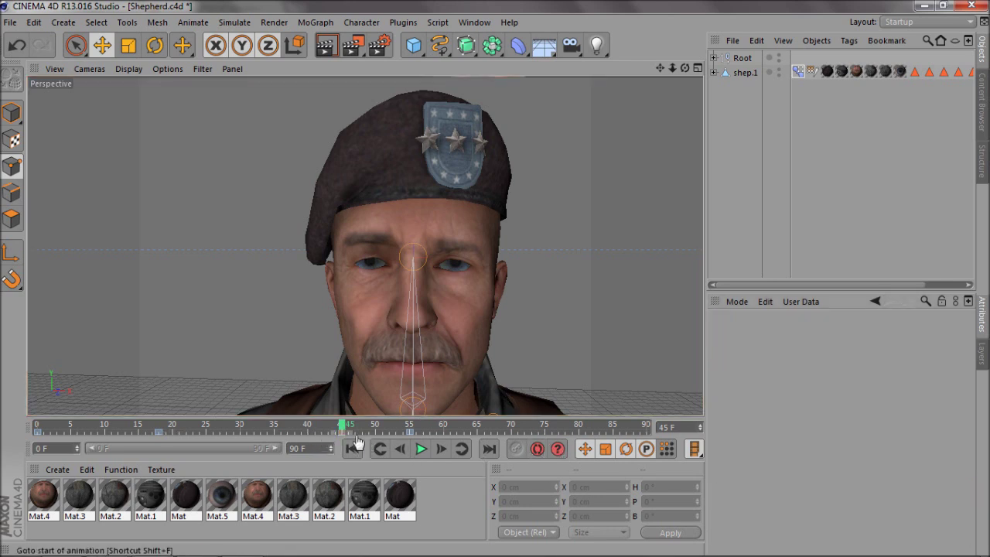
Step: Go to frame 42 and select the shep.1 mesh for point editing around the eyes
{"action": "left_click_drag", "start_coordinate": [356, 441], "coordinate": [321, 449]}
{"action": "left_click", "coordinate": [744, 73]}
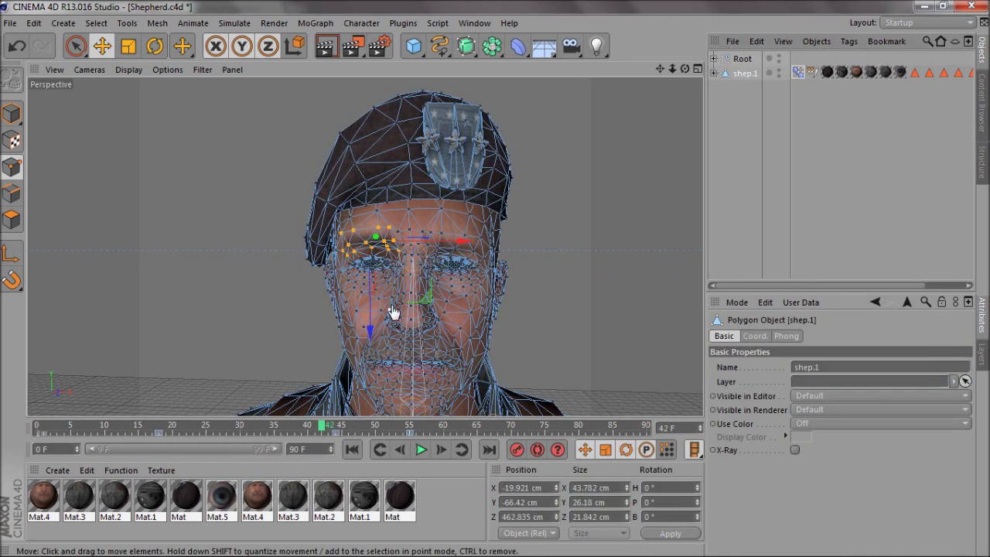
{"action": "scroll", "coordinate": [495, 266], "scroll_direction": "up", "scroll_amount": 5}
{"action": "scroll", "coordinate": [363, 287], "scroll_direction": "up", "scroll_amount": 5}
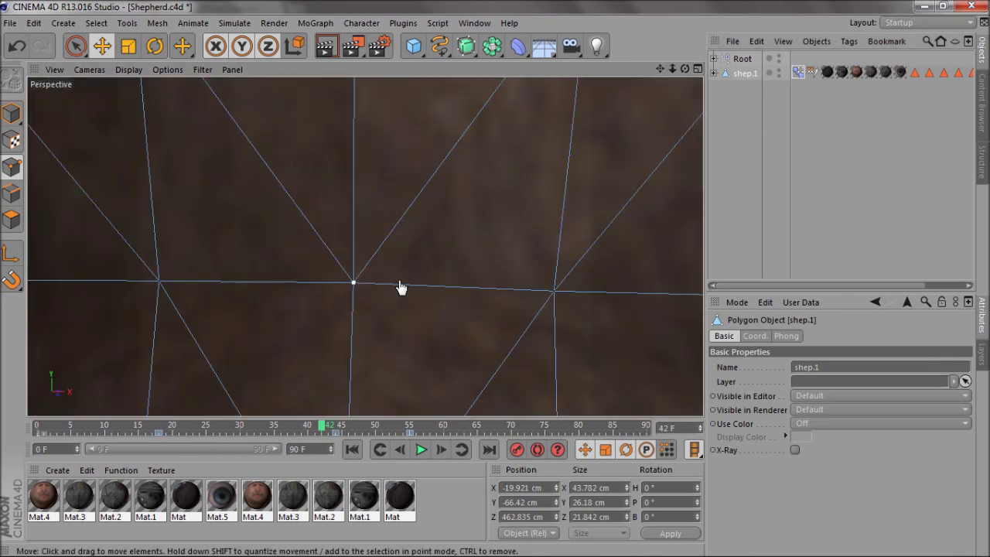
{"action": "scroll", "coordinate": [409, 284], "scroll_direction": "down", "scroll_amount": 5}
{"action": "left_click_drag", "start_coordinate": [672, 69], "coordinate": [492, 288]}
{"action": "scroll", "coordinate": [491, 288], "scroll_direction": "down", "scroll_amount": 6}
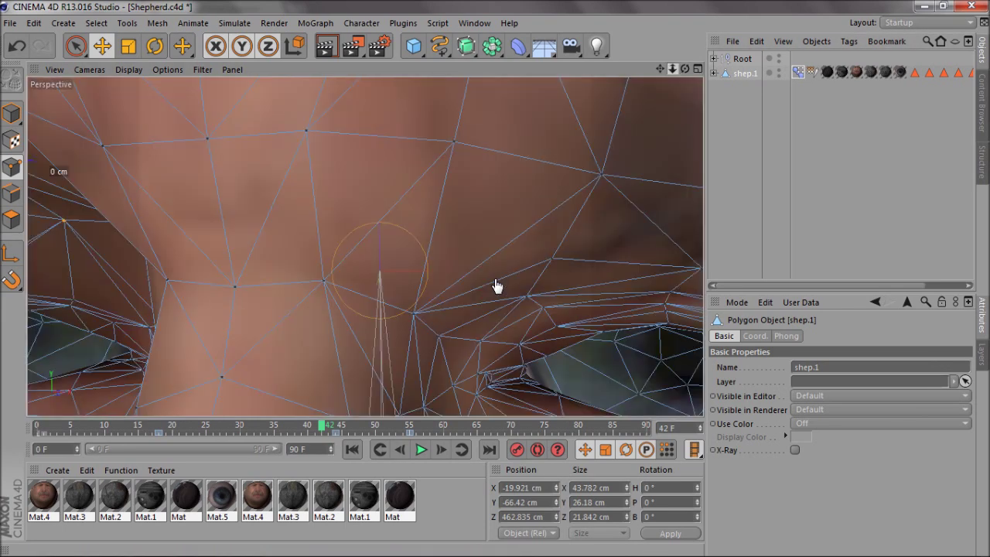
{"action": "scroll", "coordinate": [492, 286], "scroll_direction": "up", "scroll_amount": 1}
{"action": "scroll", "coordinate": [495, 283], "scroll_direction": "up", "scroll_amount": 3}
{"action": "scroll", "coordinate": [497, 283], "scroll_direction": "down", "scroll_amount": 2}
{"action": "scroll", "coordinate": [56, 242], "scroll_direction": "up", "scroll_amount": 1}
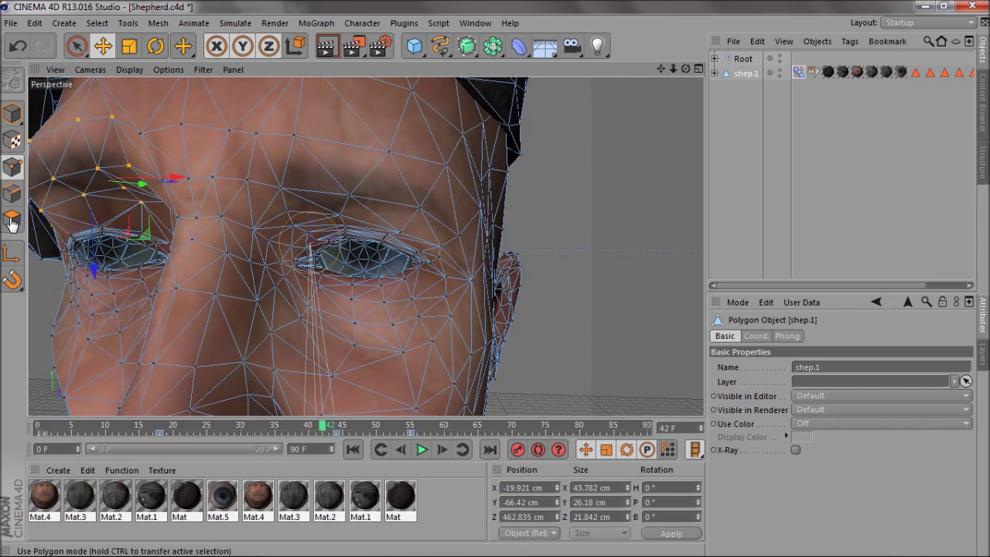
Step: Select the iris points of the eye beside the unraised eyebrow with Live Selection at radius 10
{"action": "left_click", "coordinate": [76, 46]}
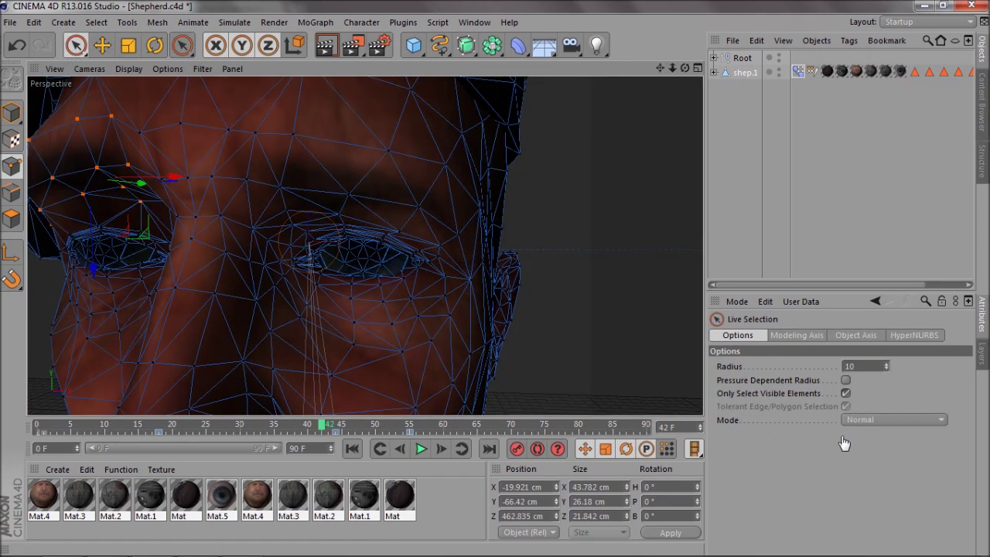
{"action": "left_click", "coordinate": [355, 263]}
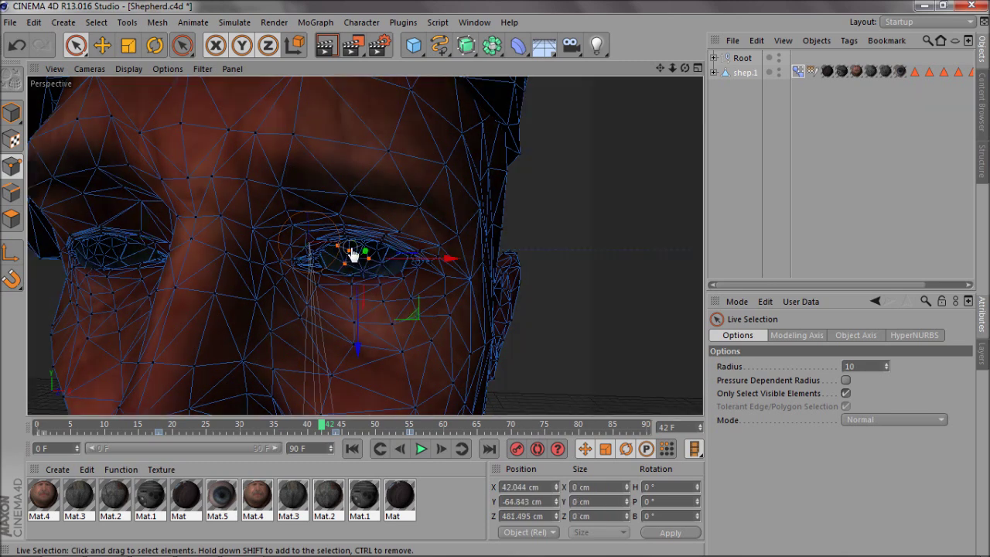
{"action": "mouse_move", "coordinate": [368, 266]}
{"action": "left_mouse_down"}
{"action": "mouse_move", "coordinate": [379, 274]}
{"action": "mouse_move", "coordinate": [387, 263]}
{"action": "mouse_move", "coordinate": [382, 274]}
{"action": "left_mouse_up"}
{"action": "scroll", "coordinate": [497, 283], "scroll_direction": "up", "scroll_amount": 5}
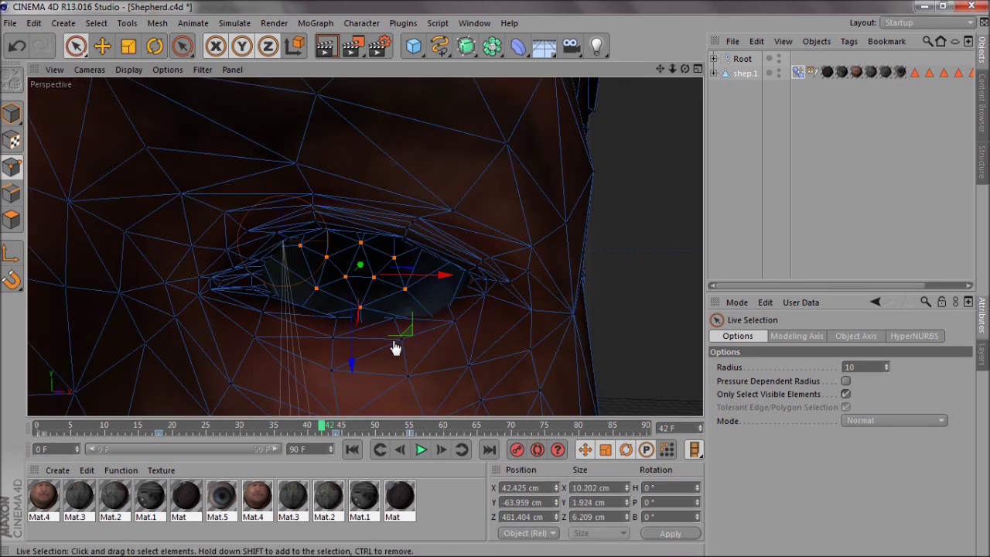
{"action": "scroll", "coordinate": [497, 283], "scroll_direction": "down", "scroll_amount": 5}
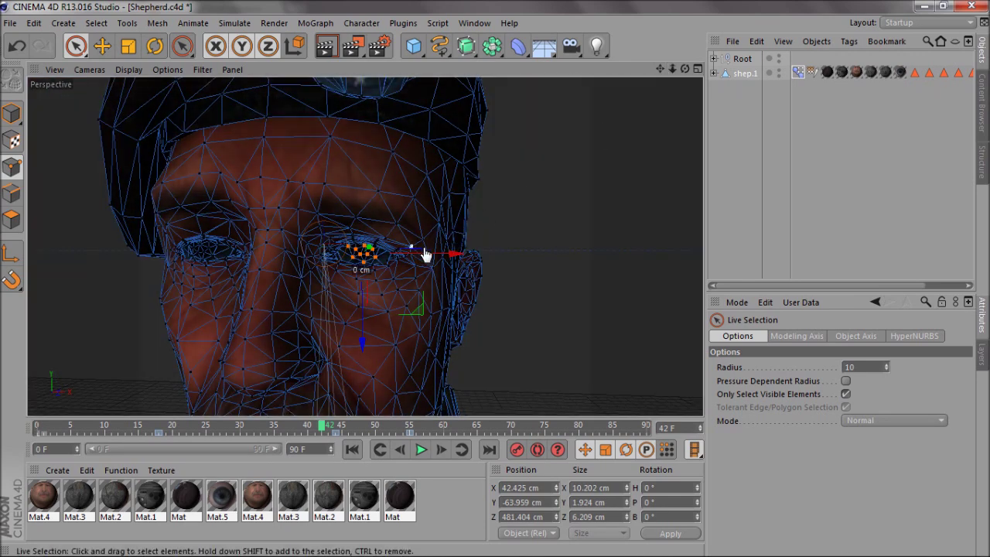
Step: Try to move the selected iris points along their axes, switching between Model and Point mode
{"action": "left_click_drag", "start_coordinate": [449, 261], "coordinate": [434, 263]}
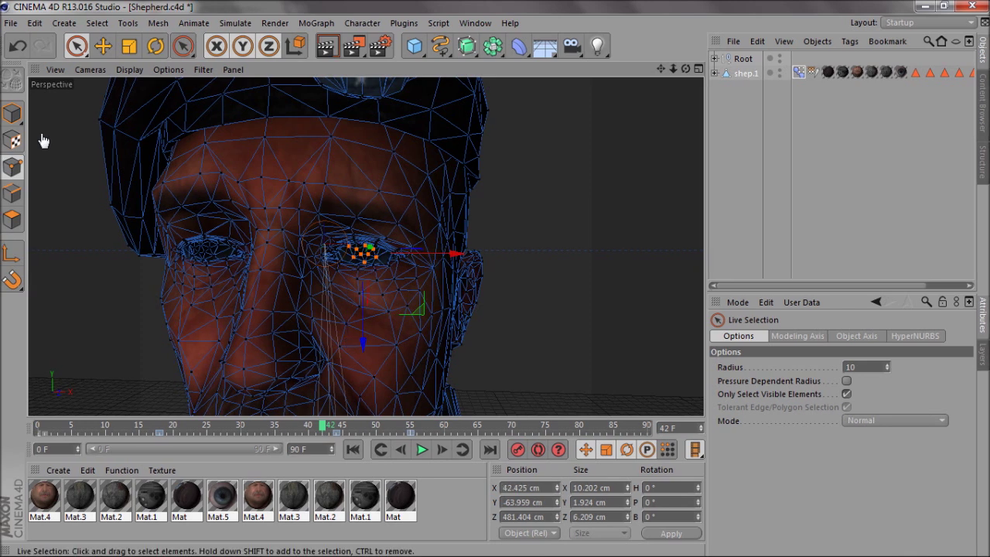
{"action": "left_click", "coordinate": [12, 114]}
{"action": "left_click", "coordinate": [12, 167]}
{"action": "left_click_drag", "start_coordinate": [448, 260], "coordinate": [569, 268]}
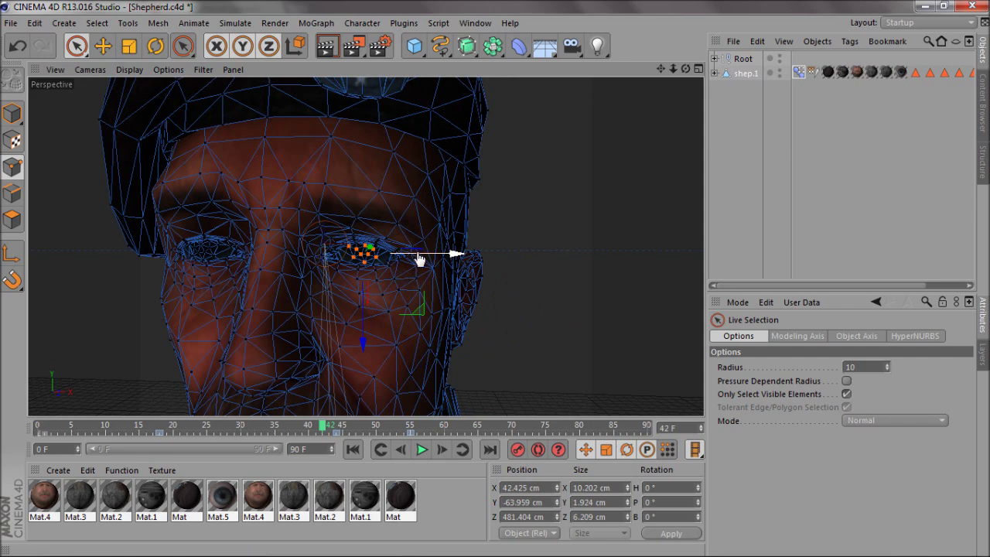
{"action": "scroll", "coordinate": [497, 283], "scroll_direction": "up", "scroll_amount": 6}
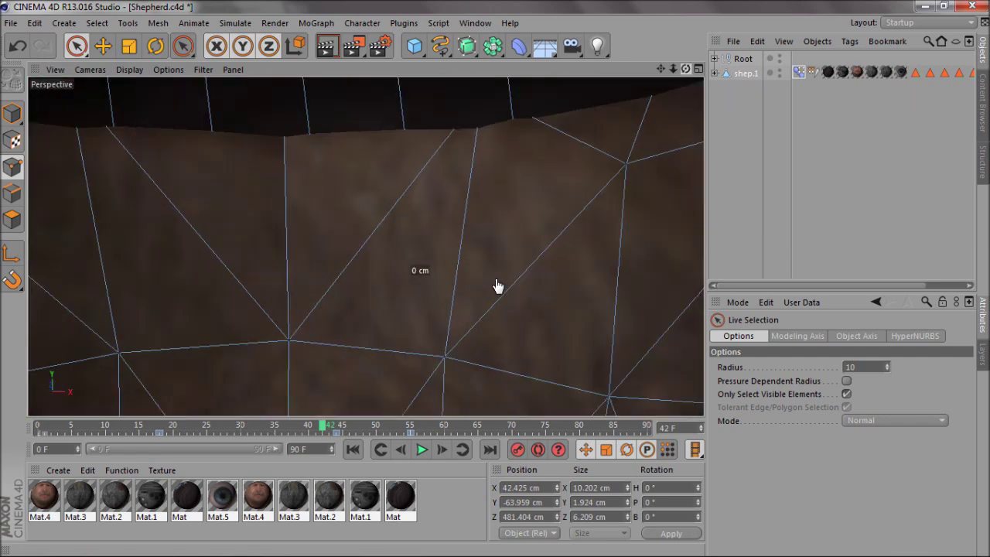
{"action": "scroll", "coordinate": [497, 283], "scroll_direction": "down", "scroll_amount": 3}
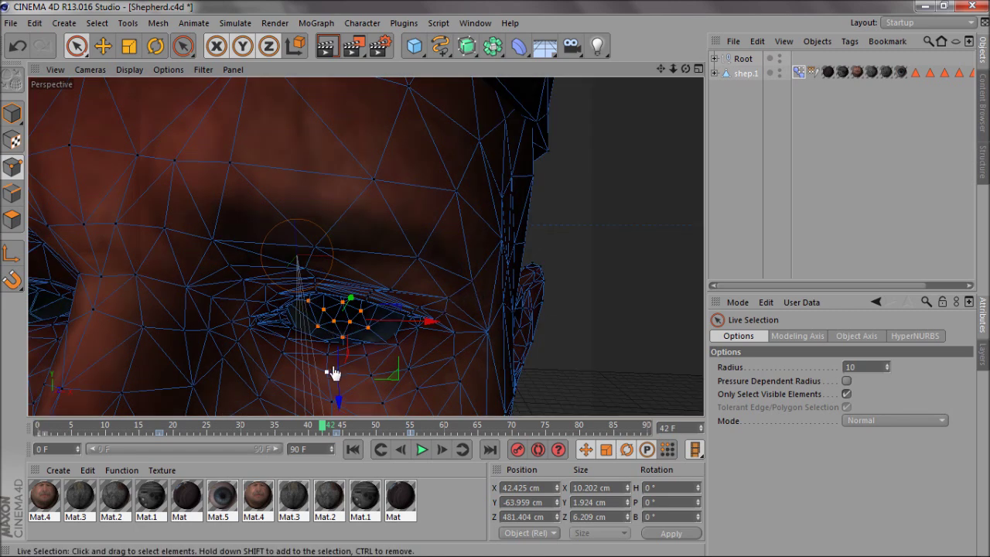
{"action": "left_click_drag", "start_coordinate": [349, 299], "coordinate": [254, 404]}
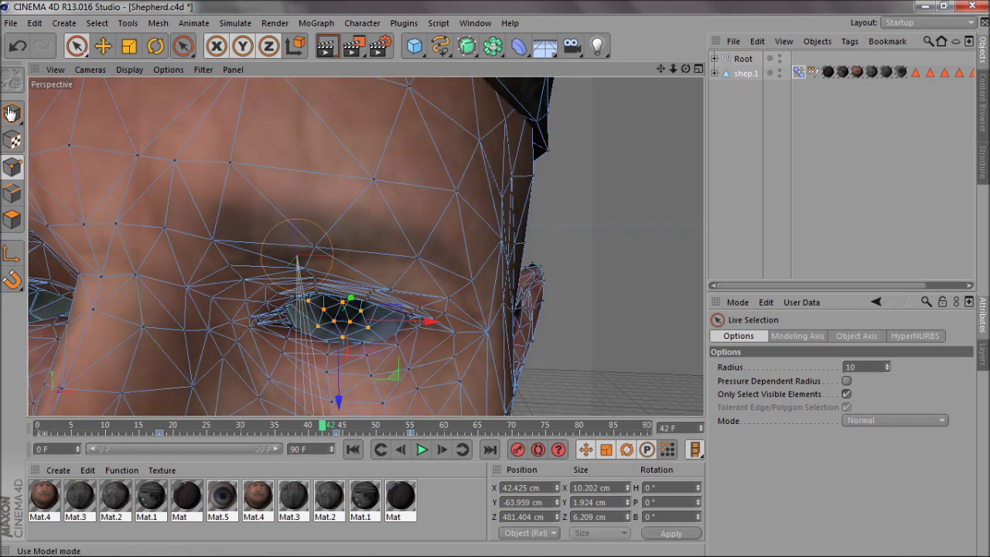
{"action": "left_click", "coordinate": [11, 113]}
{"action": "left_click", "coordinate": [12, 167]}
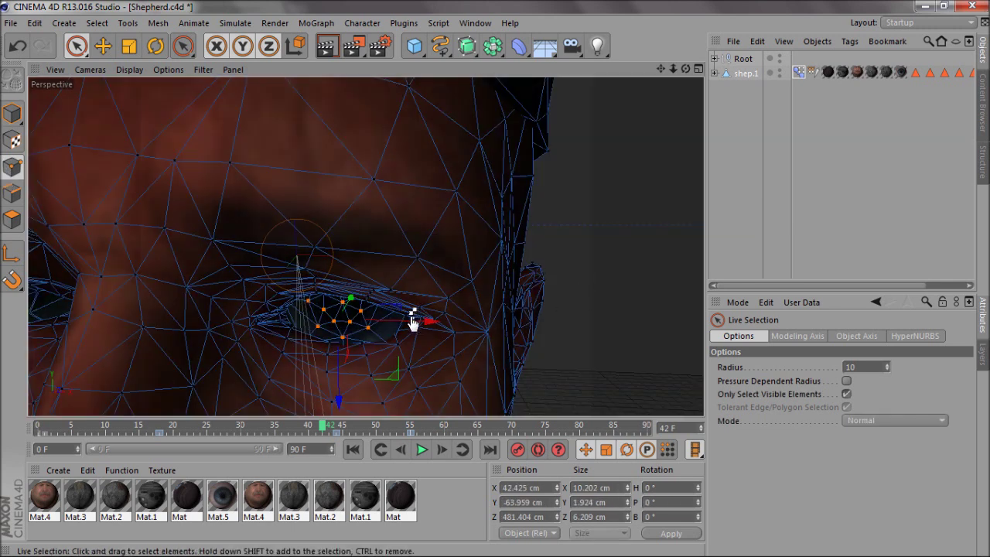
Step: Try to move a single point above the unraised eyebrow along X, reselect the mesh and undo the attempts
{"action": "left_click", "coordinate": [376, 183]}
{"action": "left_click_drag", "start_coordinate": [433, 184], "coordinate": [572, 195]}
{"action": "key", "text": "ctrl+z"}
{"action": "left_click_drag", "start_coordinate": [673, 69], "coordinate": [457, 310]}
{"action": "left_click", "coordinate": [733, 104]}
{"action": "left_click", "coordinate": [744, 75]}
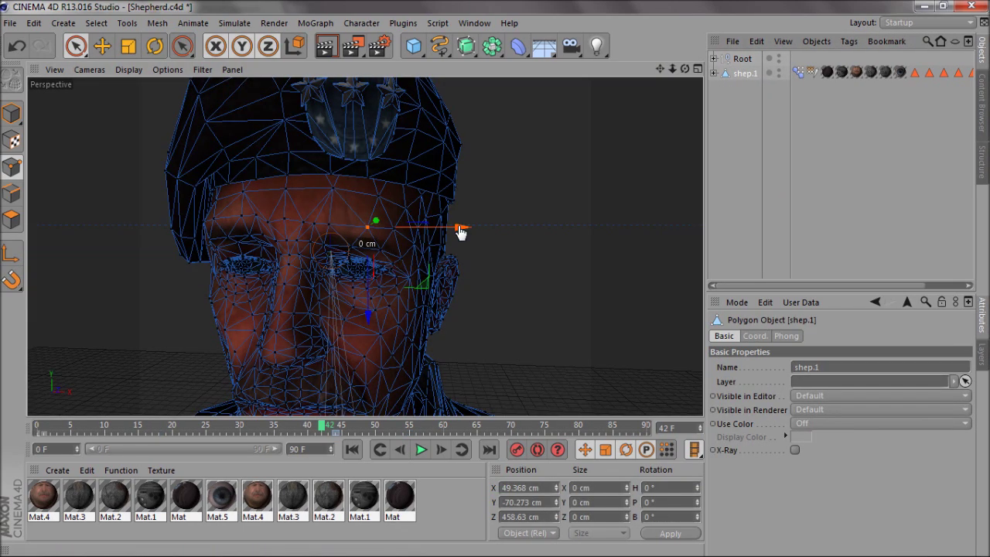
{"action": "left_click_drag", "start_coordinate": [464, 227], "coordinate": [516, 228]}
{"action": "key", "text": "ctrl+z"}
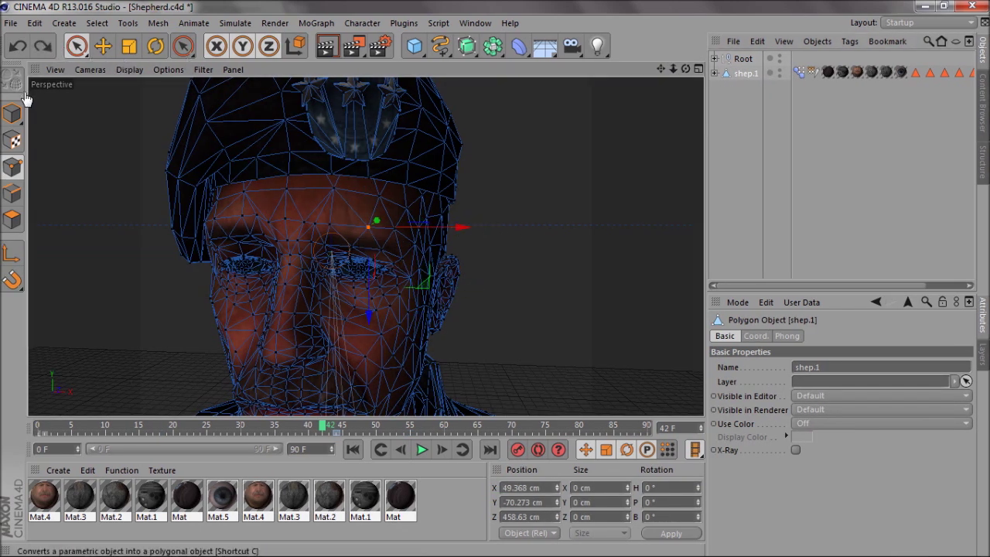
Step: Deselect the mesh in Model mode and reopen the Pose Morph tag at frame 40
{"action": "left_click", "coordinate": [11, 113]}
{"action": "left_click", "coordinate": [745, 103]}
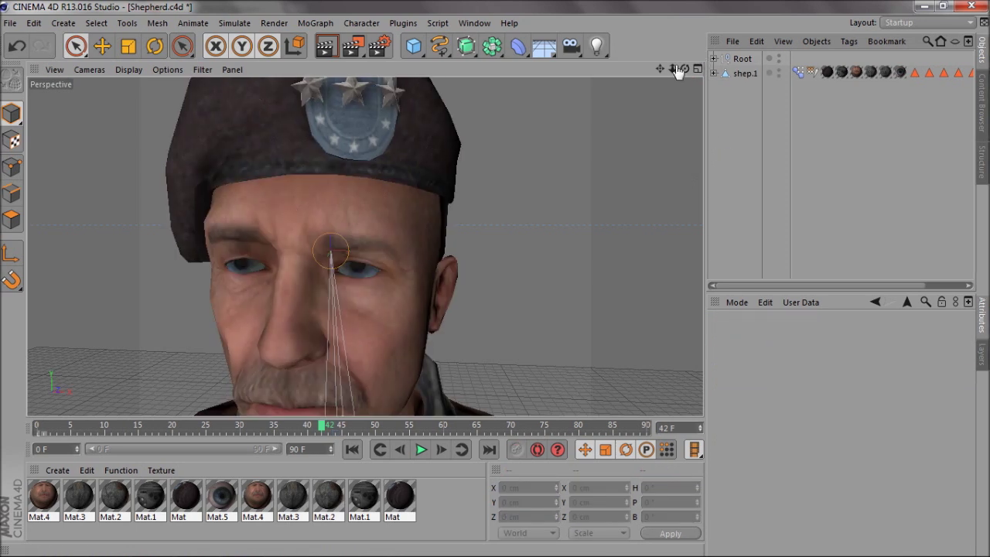
{"action": "mouse_move", "coordinate": [673, 69]}
{"action": "left_mouse_down"}
{"action": "mouse_move", "coordinate": [497, 283]}
{"action": "mouse_move", "coordinate": [678, 72]}
{"action": "left_mouse_up"}
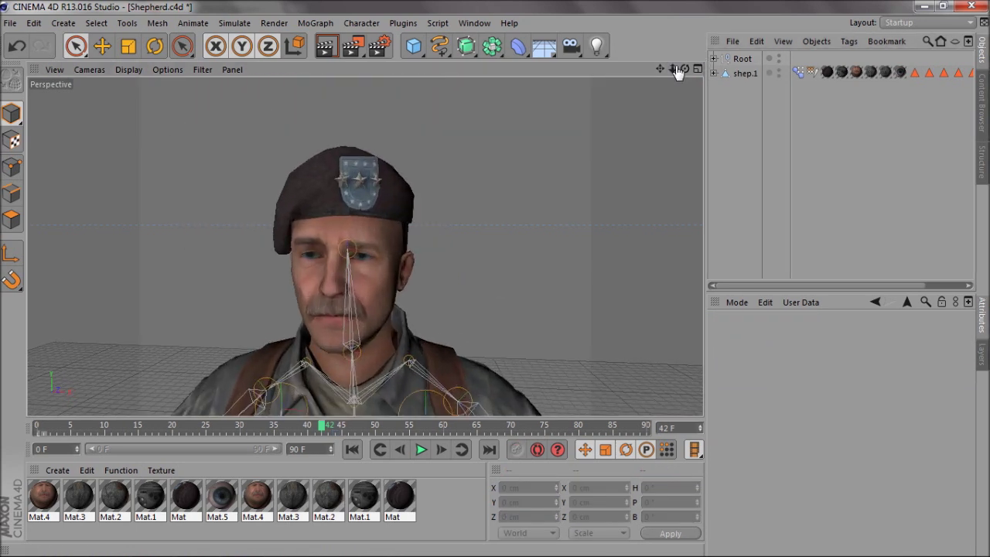
{"action": "left_click", "coordinate": [810, 74]}
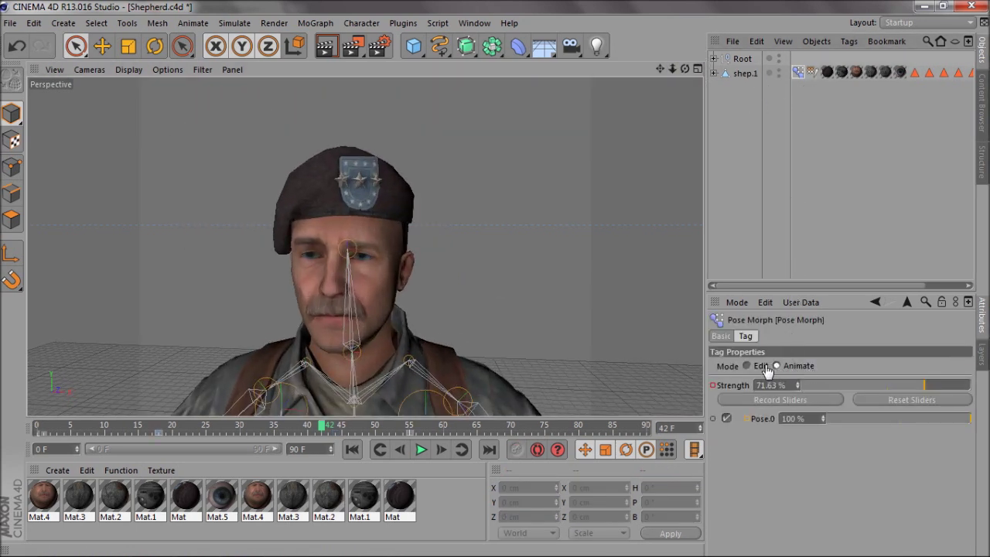
{"action": "mouse_move", "coordinate": [325, 425]}
{"action": "left_mouse_down"}
{"action": "mouse_move", "coordinate": [263, 426]}
{"action": "mouse_move", "coordinate": [308, 425]}
{"action": "left_mouse_up"}
Step: Select the shep.1 mesh in Point mode and switch its Pose Morph tag to Edit mode
{"action": "left_click", "coordinate": [746, 72]}
{"action": "left_click", "coordinate": [12, 166]}
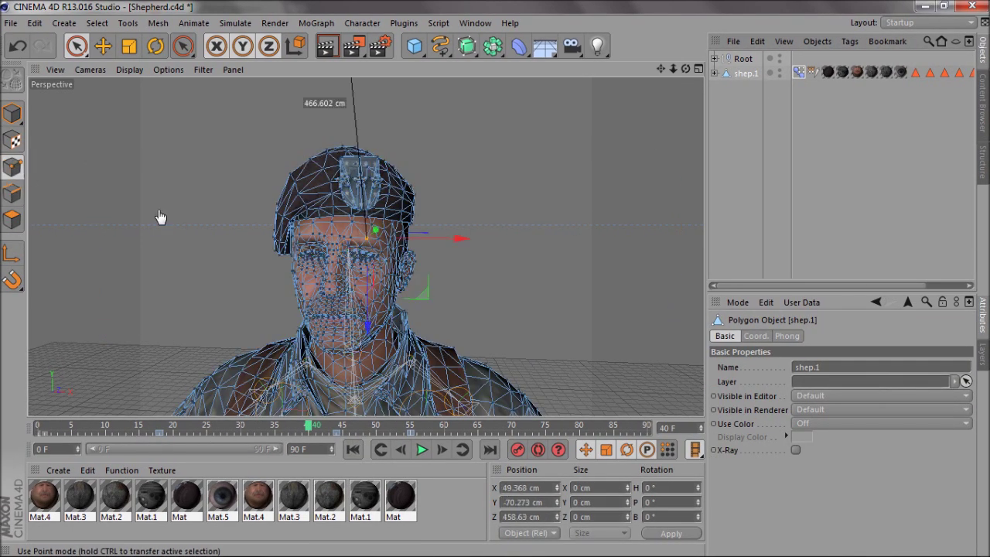
{"action": "left_click", "coordinate": [800, 71]}
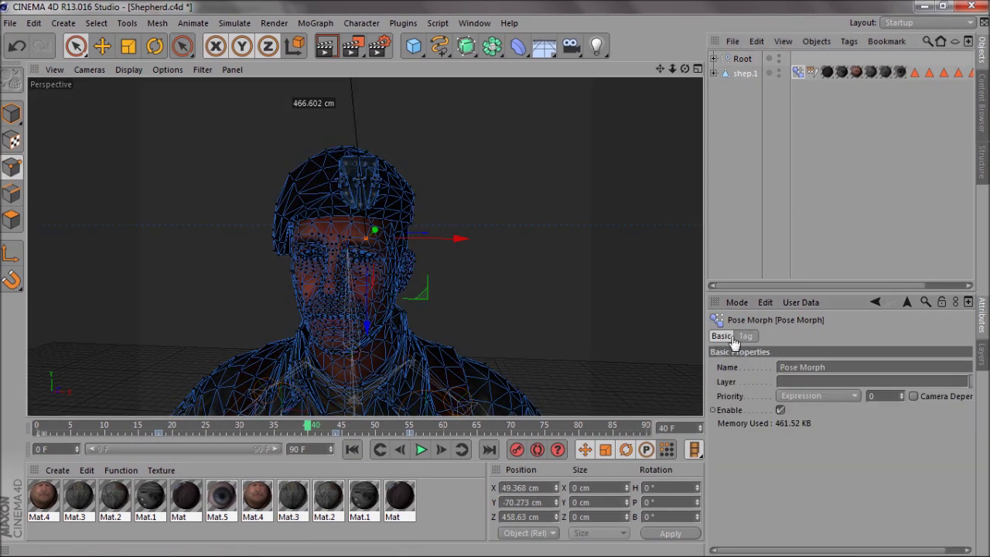
{"action": "left_click", "coordinate": [741, 337]}
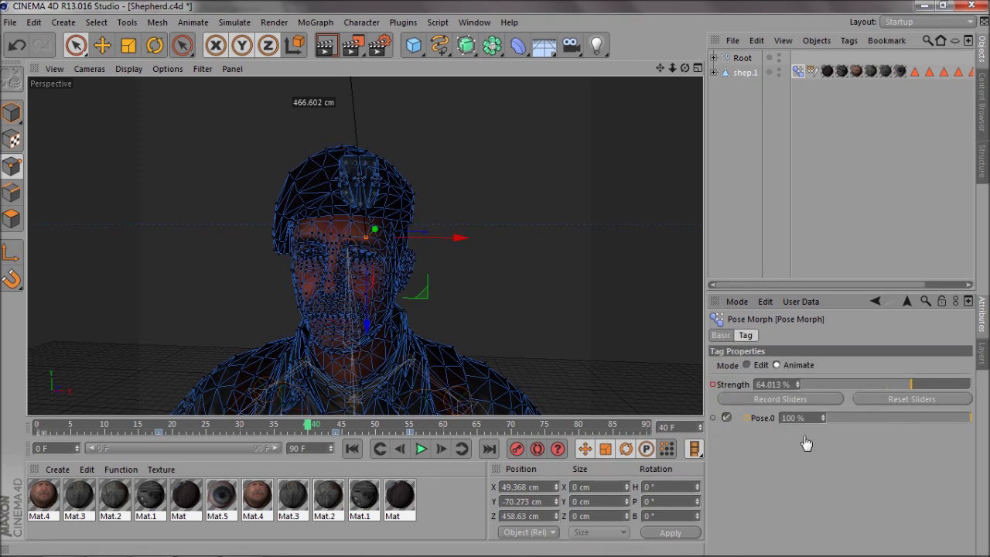
{"action": "left_click", "coordinate": [746, 365]}
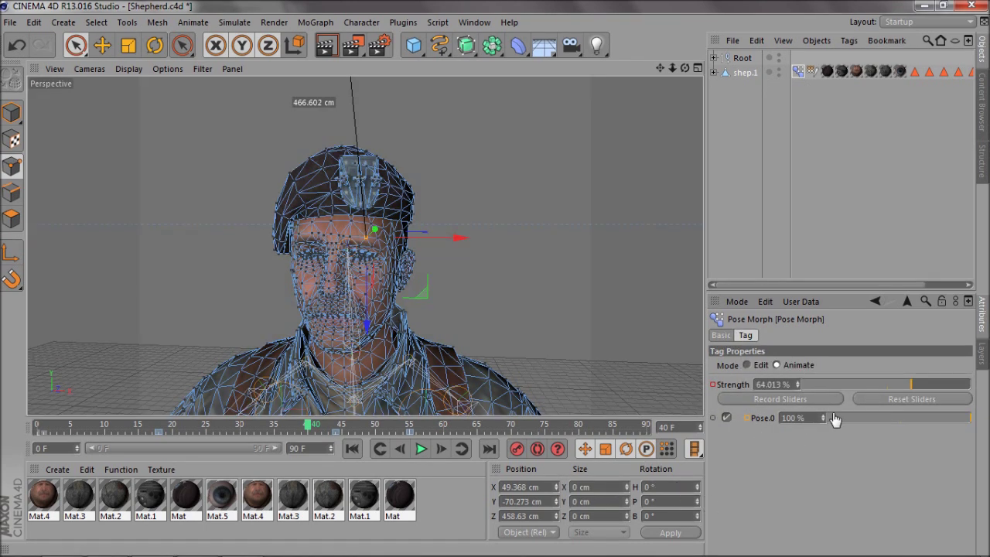
{"action": "left_click", "coordinate": [747, 365]}
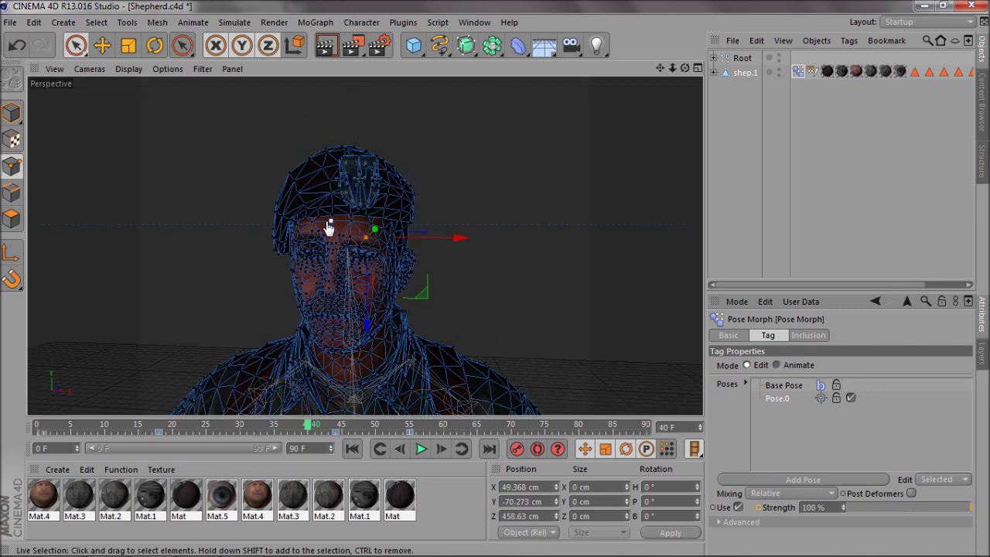
Step: Try to move a single forehead point below the beret along the X axis, and undo the move
{"action": "left_click", "coordinate": [329, 228]}
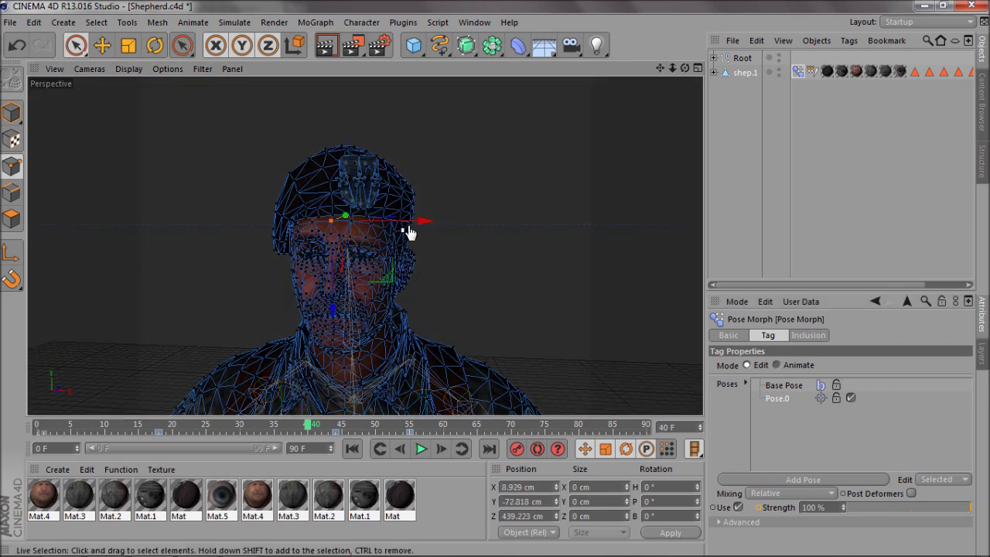
{"action": "left_click_drag", "start_coordinate": [406, 222], "coordinate": [451, 222]}
{"action": "scroll", "coordinate": [389, 229], "scroll_direction": "up", "scroll_amount": 3}
{"action": "scroll", "coordinate": [390, 230], "scroll_direction": "up", "scroll_amount": 5}
{"action": "key", "text": "ctrl+z"}
Step: Select the iris points of the eye below the unraised eyebrow, shift them along the X axis in Pose.0, and deselect the mesh
{"action": "middle_click_drag", "start_coordinate": [510, 272], "coordinate": [497, 227], "text": "alt"}
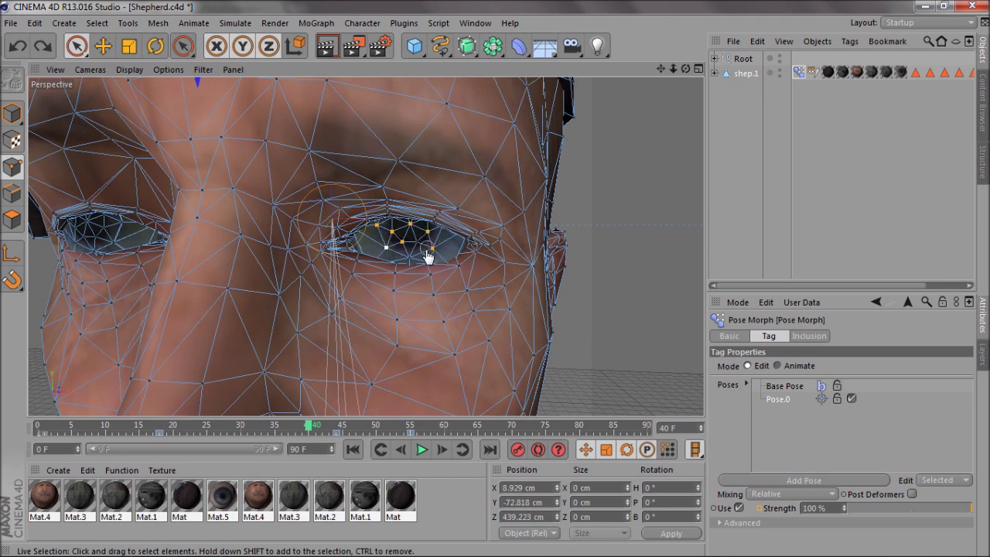
{"action": "key", "text": "e"}
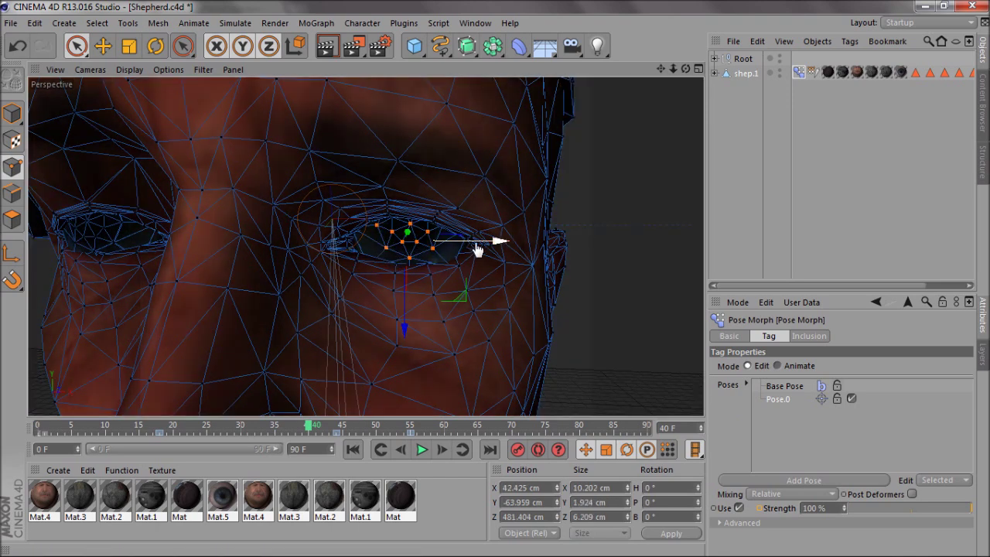
{"action": "left_click_drag", "start_coordinate": [475, 243], "coordinate": [386, 261]}
{"action": "left_click", "coordinate": [155, 47]}
{"action": "key", "text": "e"}
{"action": "left_click", "coordinate": [769, 151]}
{"action": "scroll", "coordinate": [495, 283], "scroll_direction": "down", "scroll_amount": 5}
{"action": "left_click_drag", "start_coordinate": [495, 280], "coordinate": [495, 280]}
Step: Reopen the mesh's Pose Morph tag, switch it to Animate mode, and go to the keyframe at frame 18
{"action": "left_click", "coordinate": [799, 73]}
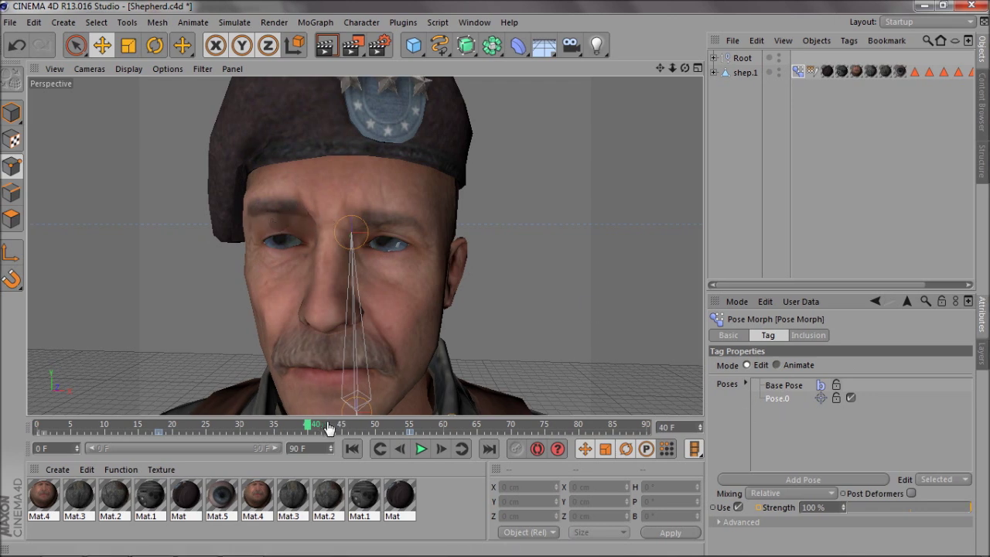
{"action": "mouse_move", "coordinate": [328, 428]}
{"action": "left_mouse_down"}
{"action": "mouse_move", "coordinate": [137, 430]}
{"action": "mouse_move", "coordinate": [354, 430]}
{"action": "mouse_move", "coordinate": [250, 439]}
{"action": "left_mouse_up"}
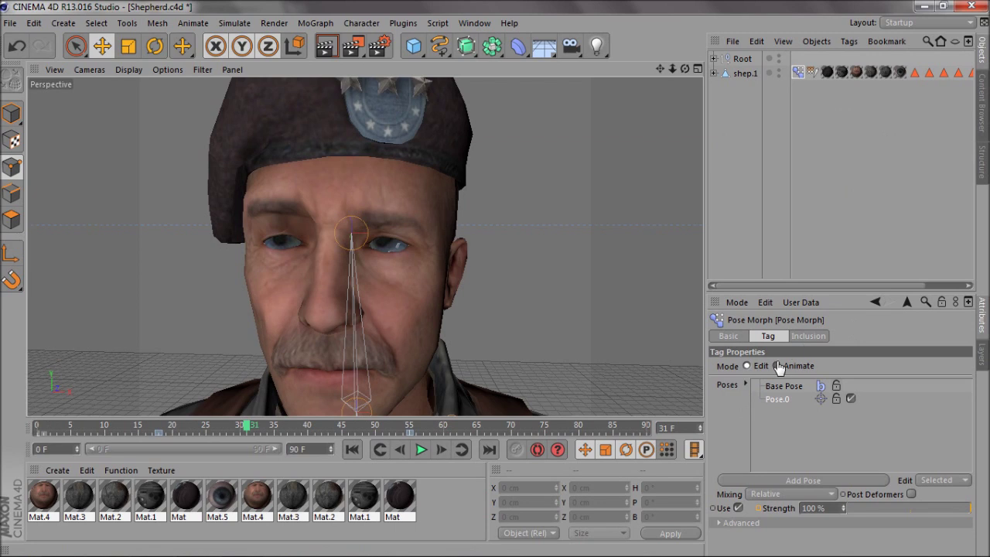
{"action": "left_click", "coordinate": [777, 366]}
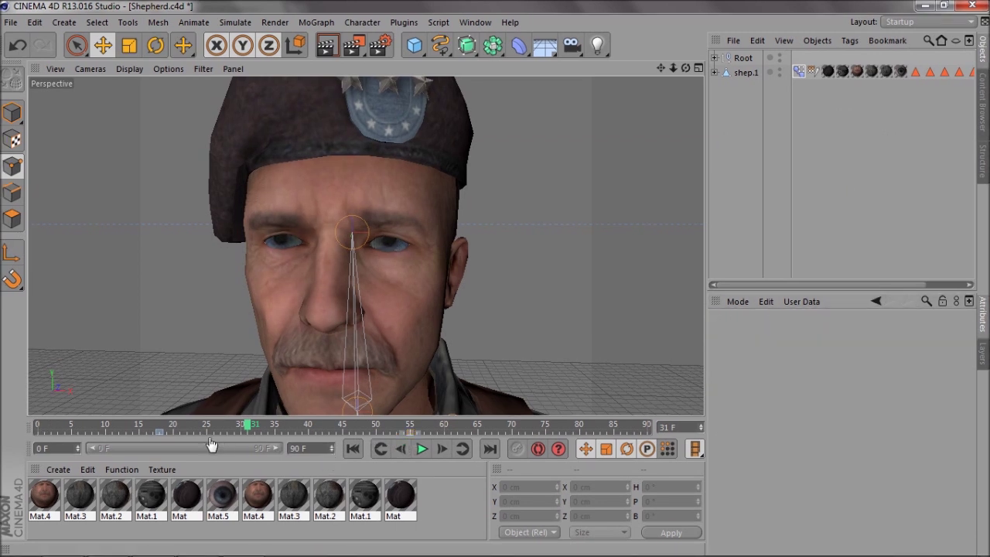
{"action": "left_click", "coordinate": [159, 433]}
{"action": "left_click", "coordinate": [159, 430]}
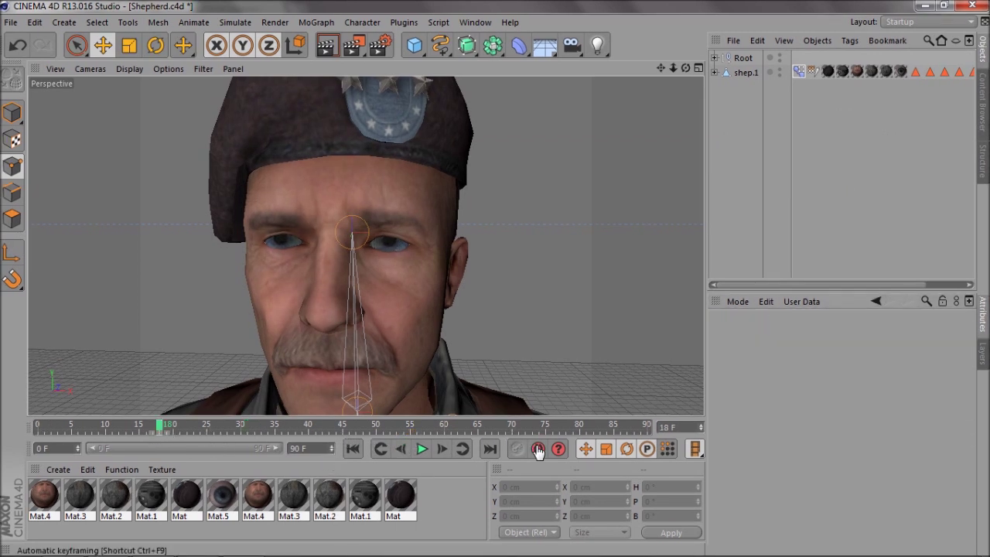
Step: Enable automatic keyframing and set the Pose Morph tag's Strength to 0% at frame 18
{"action": "left_click", "coordinate": [537, 449]}
{"action": "left_click", "coordinate": [798, 71]}
{"action": "left_click", "coordinate": [806, 385]}
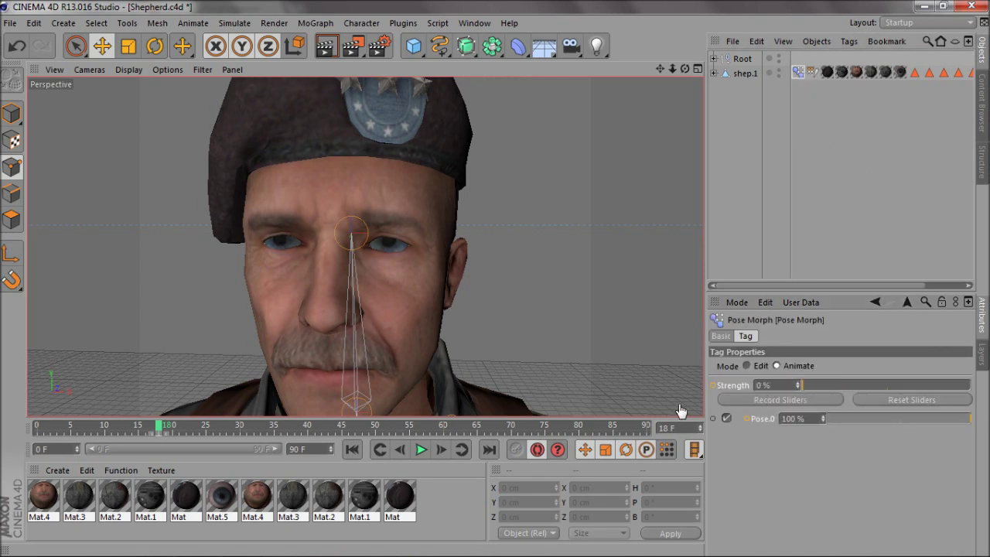
Step: Record a Strength keyframe of 100% at frame 55 for the Pose Morph tag and scrub the timeline around it
{"action": "left_click_drag", "start_coordinate": [159, 431], "coordinate": [412, 435]}
{"action": "left_click_drag", "start_coordinate": [802, 385], "coordinate": [986, 385]}
{"action": "left_click", "coordinate": [713, 384], "text": "ctrl"}
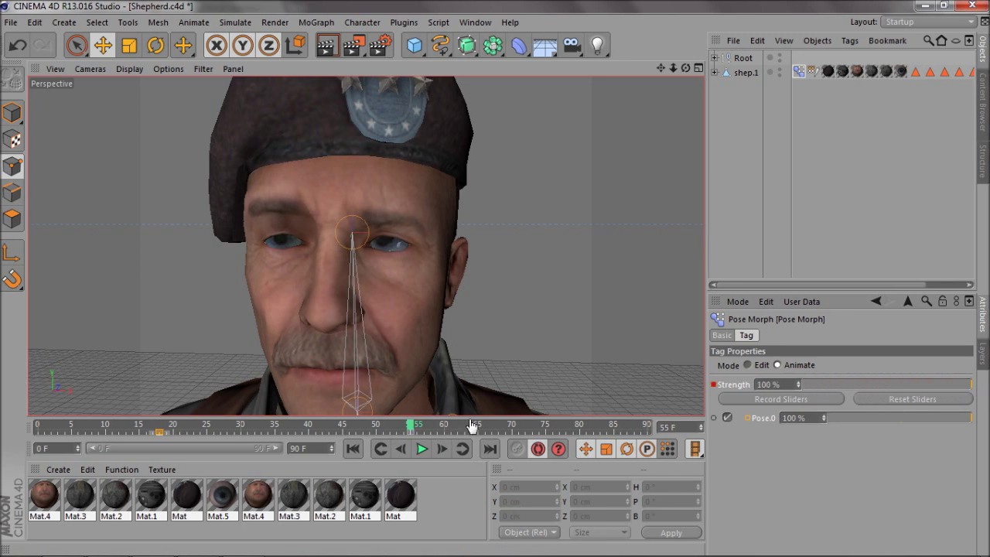
{"action": "mouse_move", "coordinate": [415, 429]}
{"action": "left_mouse_down"}
{"action": "mouse_move", "coordinate": [232, 430]}
{"action": "mouse_move", "coordinate": [414, 430]}
{"action": "left_mouse_up"}
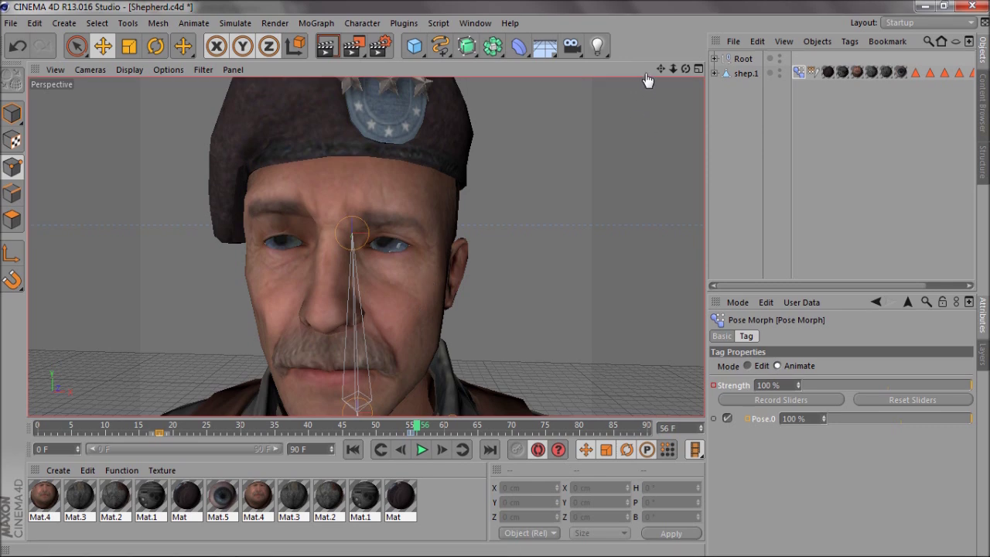
Step: Examine the posed soldier's face and upper body from several distances and angles, and deselect the Pose Morph tag
{"action": "left_click_drag", "start_coordinate": [497, 286], "coordinate": [497, 286], "text": "alt"}
{"action": "right_click_drag", "start_coordinate": [497, 286], "coordinate": [497, 286], "text": "alt"}
{"action": "scroll", "coordinate": [497, 286], "scroll_direction": "down", "scroll_amount": 6}
{"action": "scroll", "coordinate": [497, 286], "scroll_direction": "up", "scroll_amount": 1}
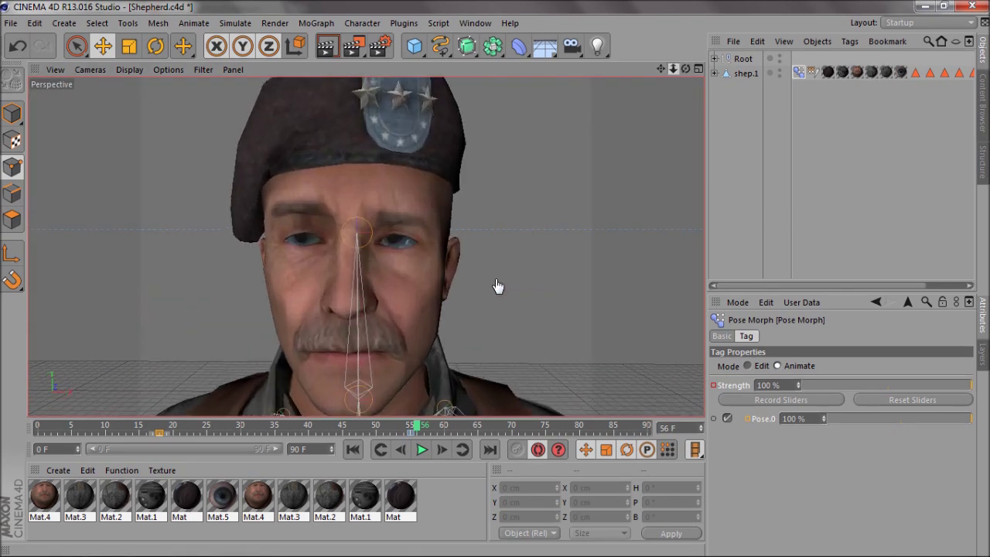
{"action": "left_click_drag", "start_coordinate": [663, 68], "coordinate": [537, 274]}
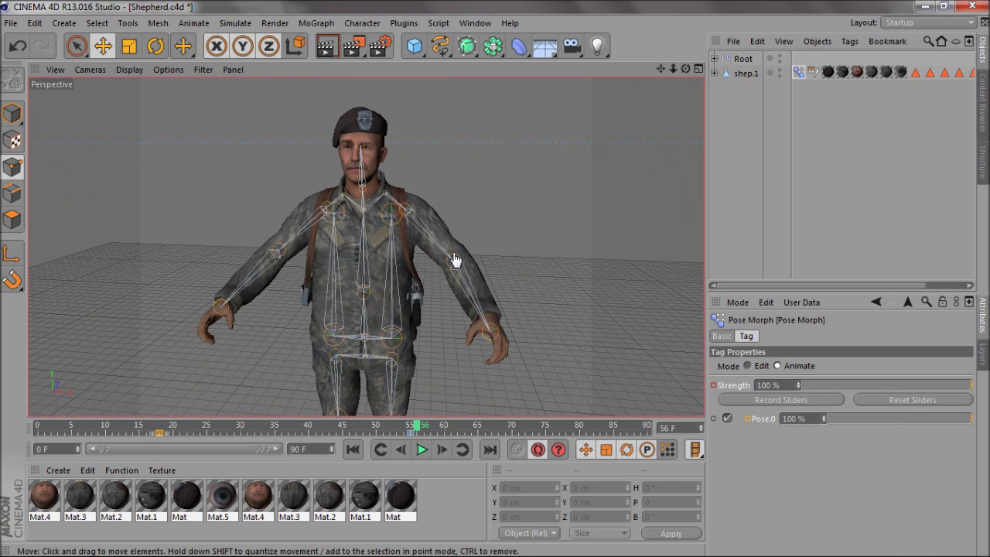
{"action": "left_click_drag", "start_coordinate": [673, 70], "coordinate": [498, 286]}
{"action": "left_click_drag", "start_coordinate": [662, 69], "coordinate": [497, 286]}
{"action": "left_click", "coordinate": [768, 174]}
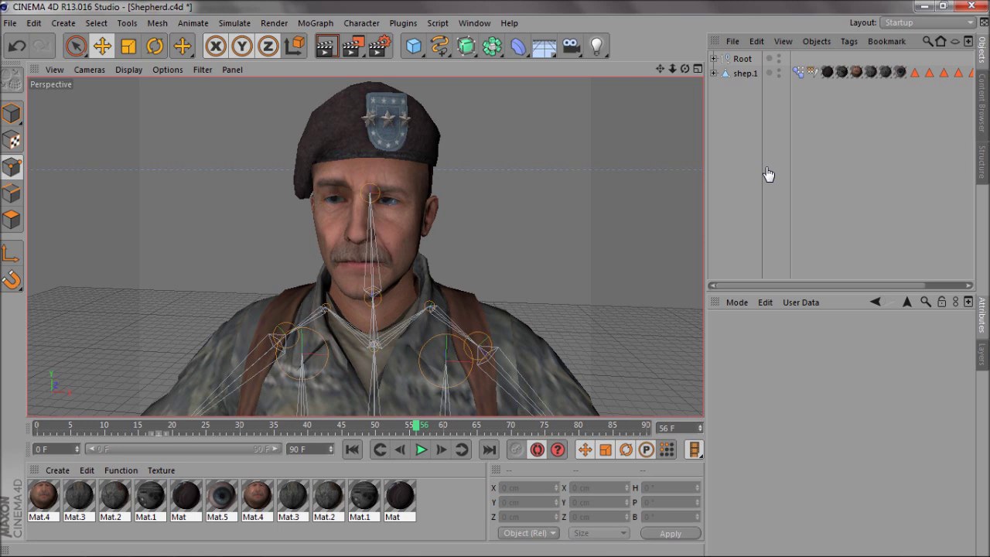
Step: Minimize Cinema 4D and open the New Text Document file from the desktop in Notepad
{"action": "left_click", "coordinate": [924, 6]}
{"action": "left_click", "coordinate": [924, 6]}
{"action": "double_click", "coordinate": [889, 35]}
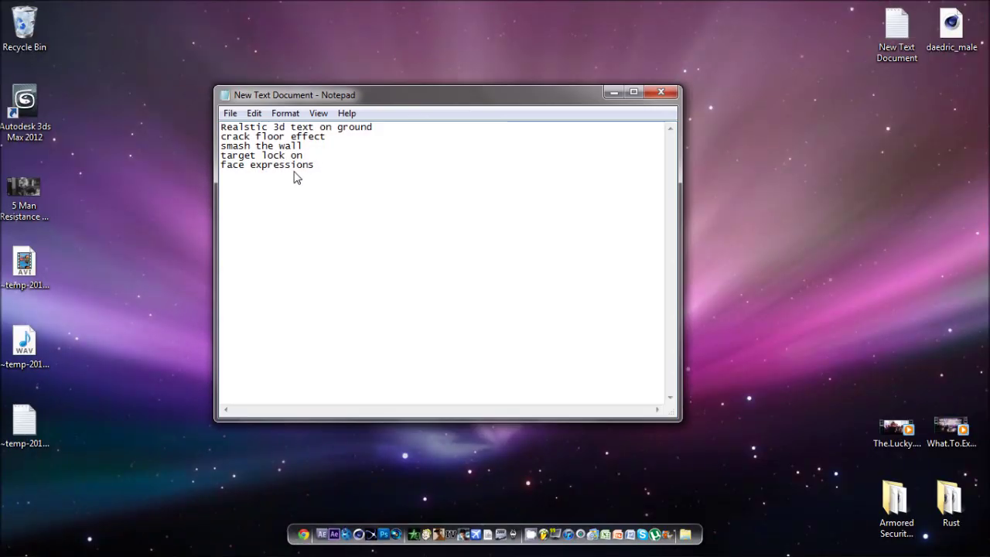
Step: Review the listed tutorial topics, highlighting lines in the upper part of the list, and close the text document
{"action": "left_click_drag", "start_coordinate": [322, 155], "coordinate": [193, 127]}
{"action": "left_click", "coordinate": [340, 138]}
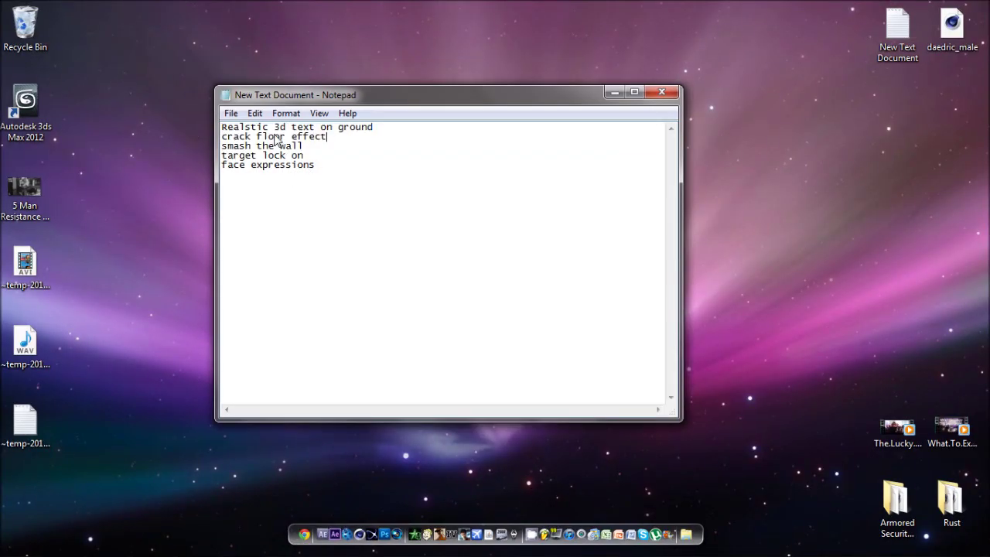
{"action": "left_click_drag", "start_coordinate": [275, 136], "coordinate": [297, 128]}
{"action": "left_click", "coordinate": [307, 147]}
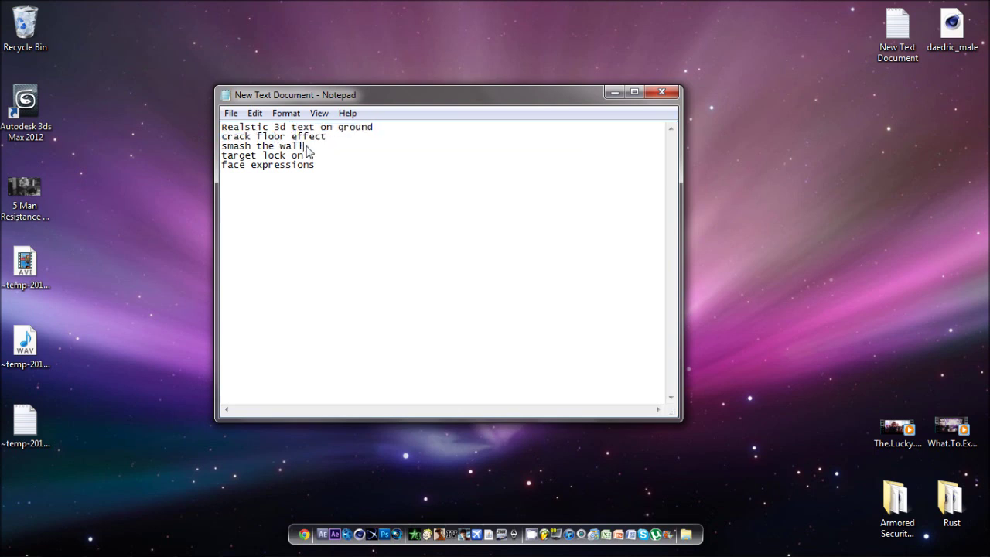
{"action": "left_click", "coordinate": [661, 92]}
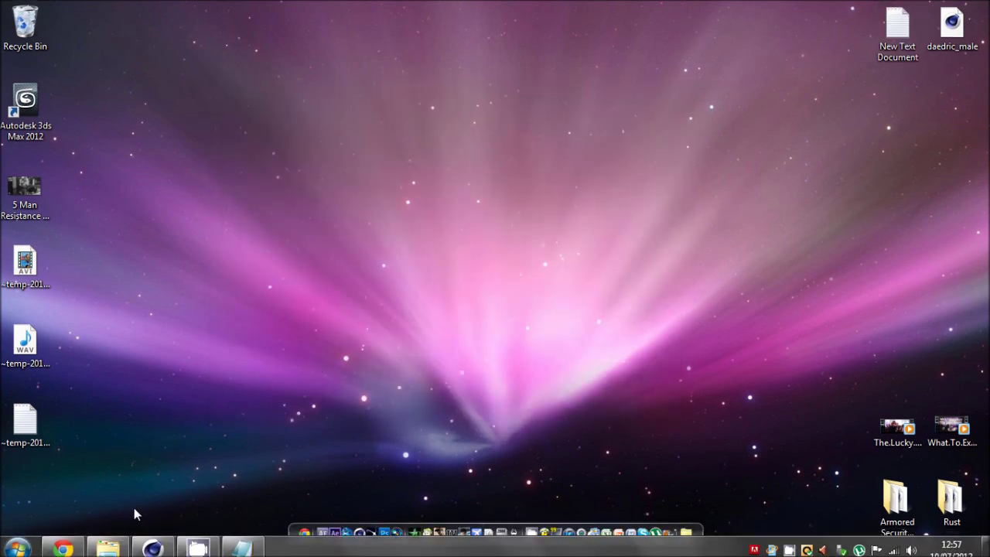